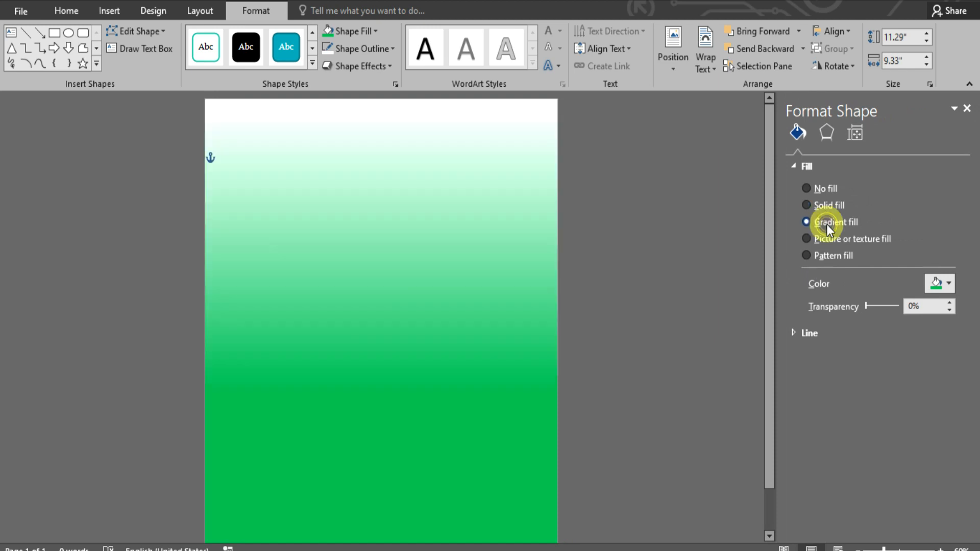
- Position the green gradient stop of the background shape's fill at 63% and finish formatting the shape
drag(869, 391, 871, 393)
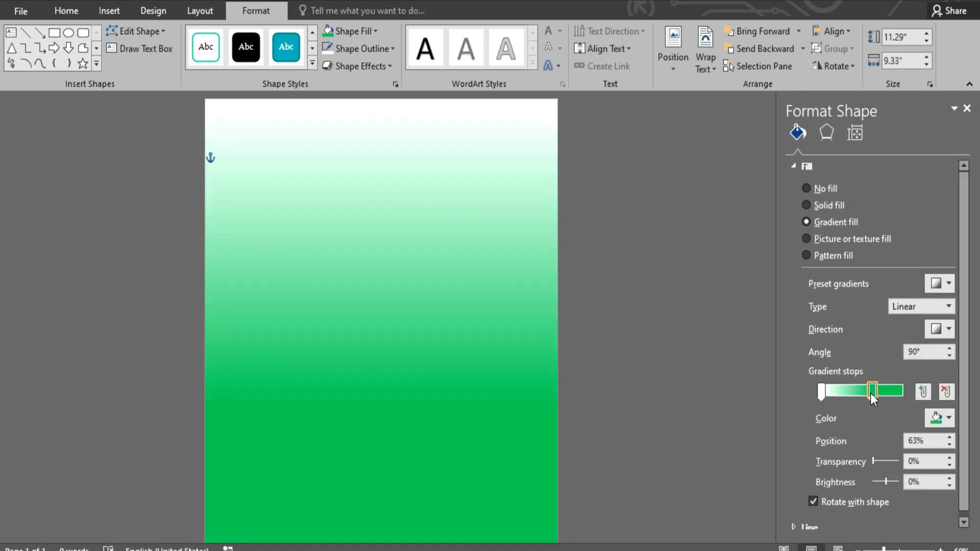
click(967, 108)
click(720, 269)
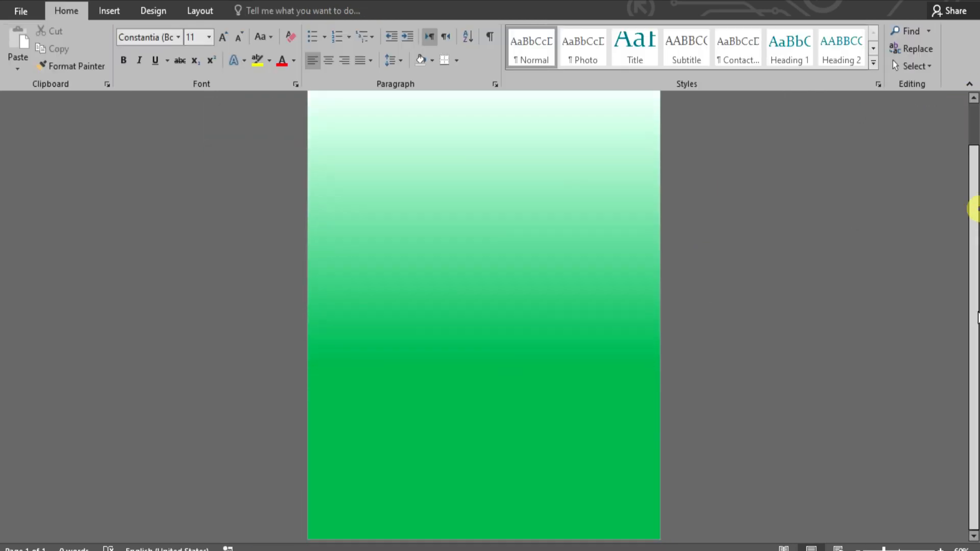
- Insert the cut-out portrait picture from the Downloads folder and set its text wrapping to in front of text
click(110, 11)
click(130, 56)
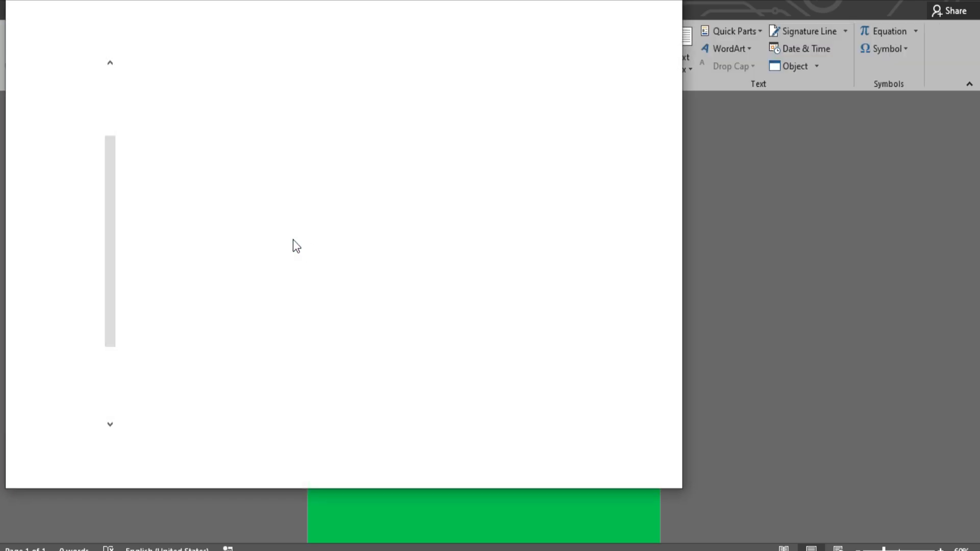
click(56, 250)
double_click(171, 130)
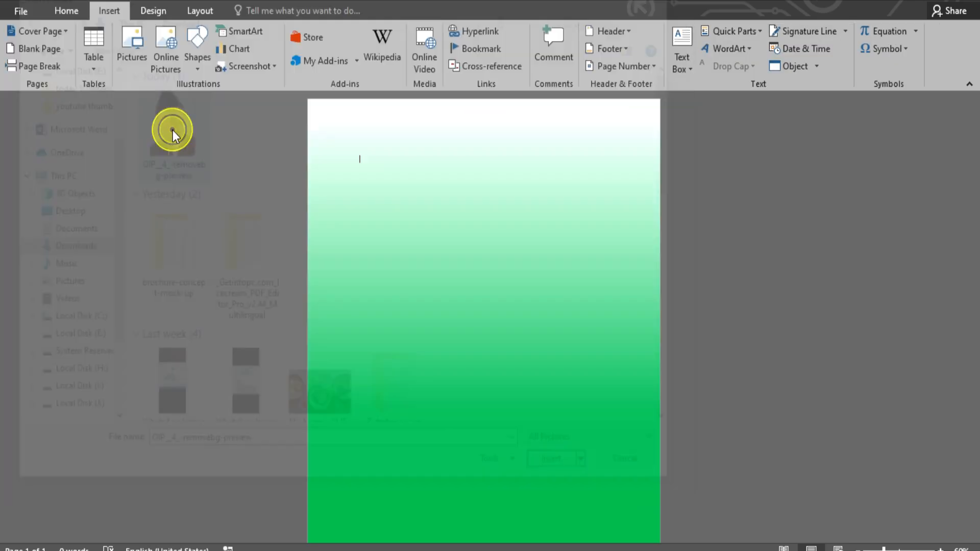
click(668, 64)
click(688, 197)
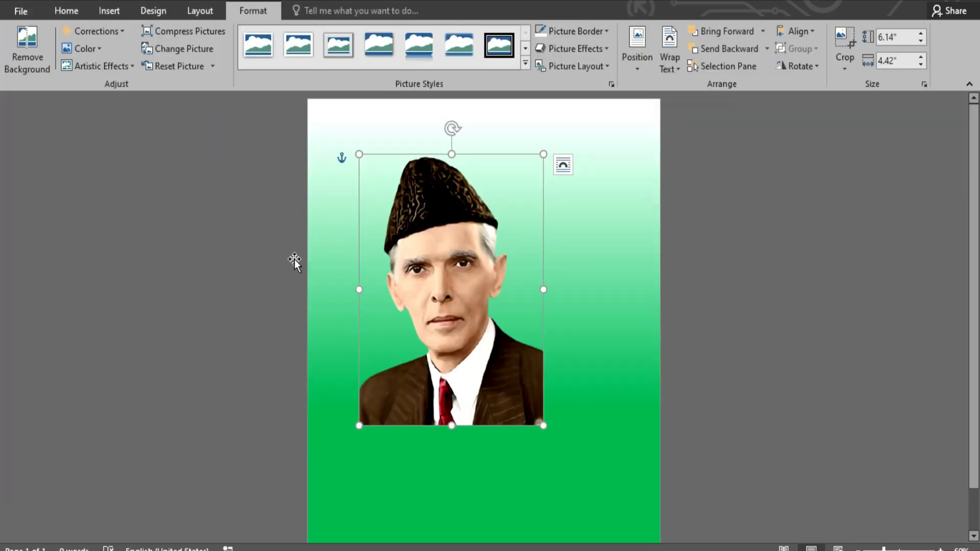
- Move the portrait down toward the page's lower left and flip it horizontally
drag(446, 280, 427, 336)
click(798, 66)
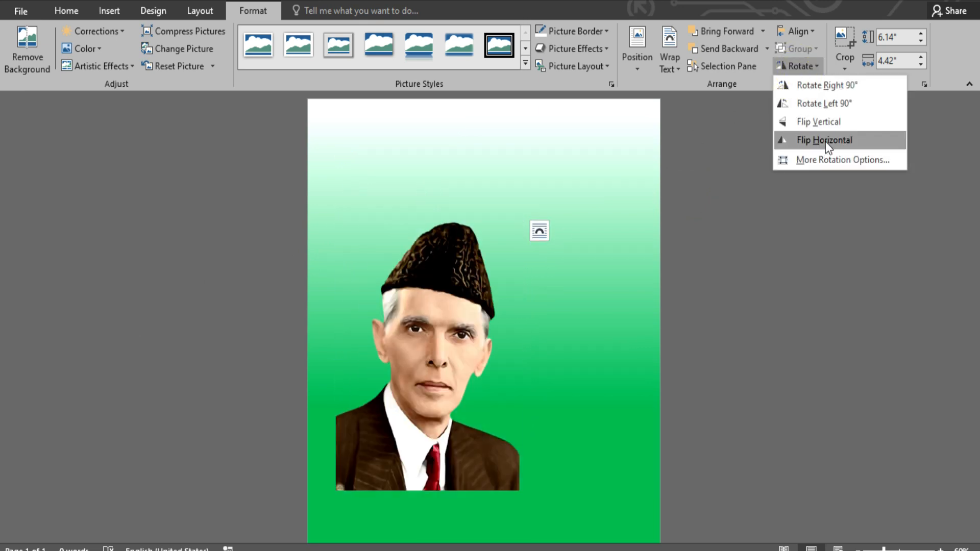
click(823, 141)
- Enlarge the portrait moderately and fit it into the page's lower-left corner, leaving room beside the face for text
drag(973, 207, 975, 312)
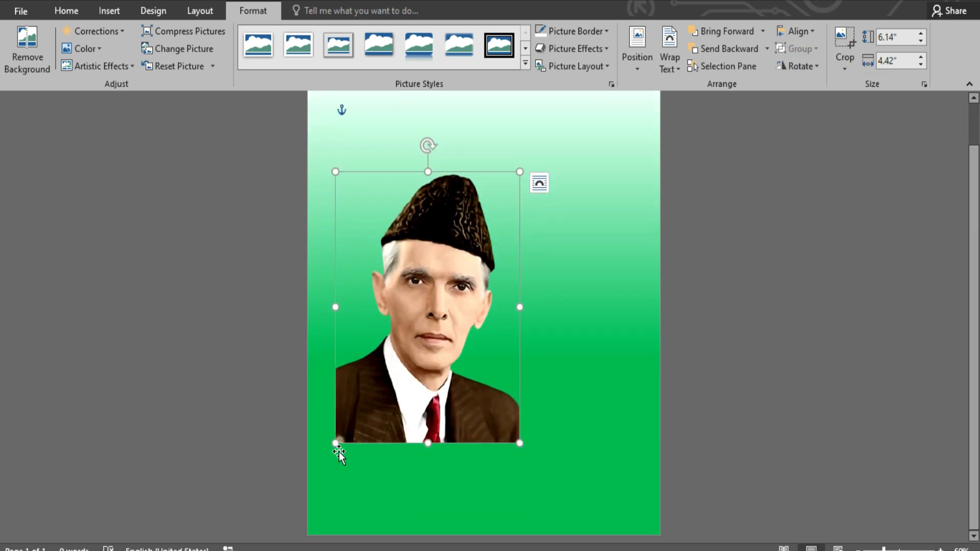
drag(336, 443, 390, 472)
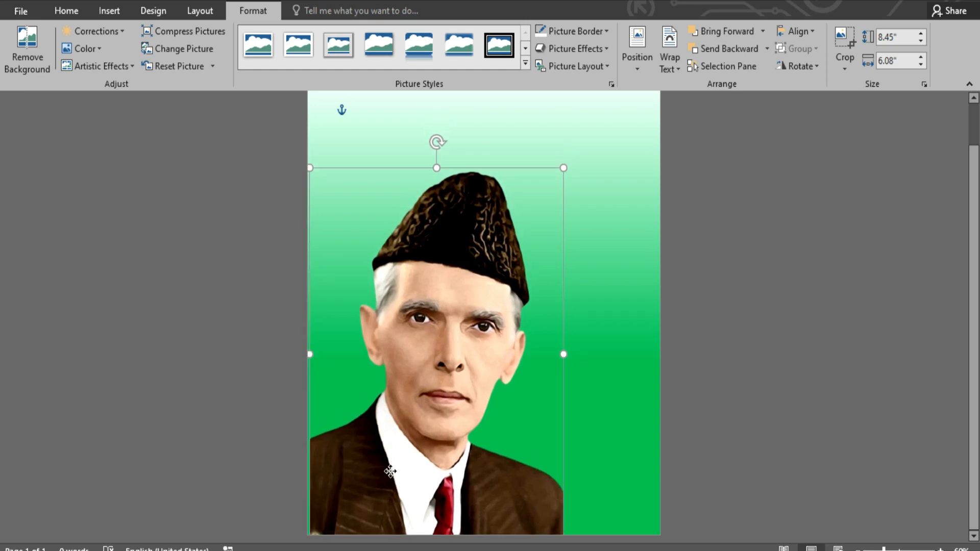
click(783, 379)
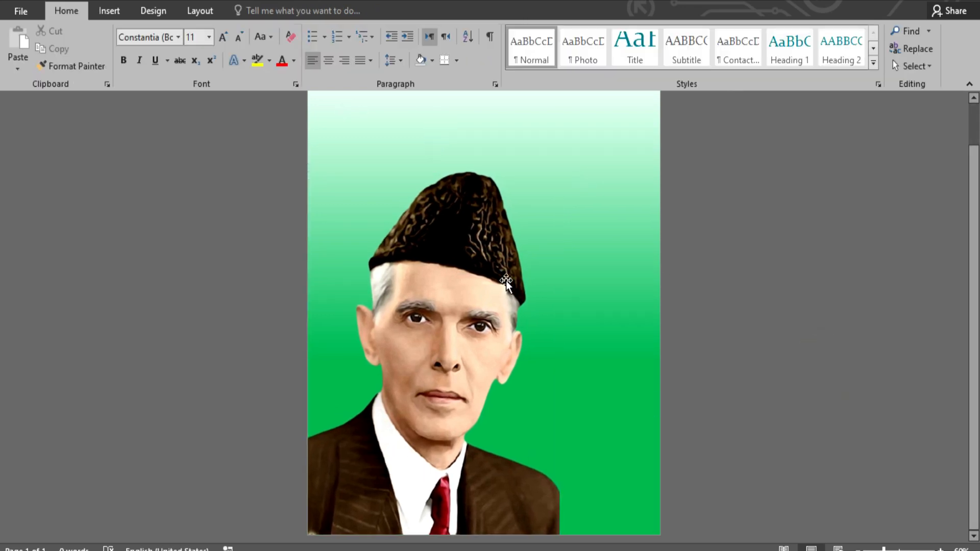
click(506, 280)
drag(560, 168, 536, 202)
click(766, 352)
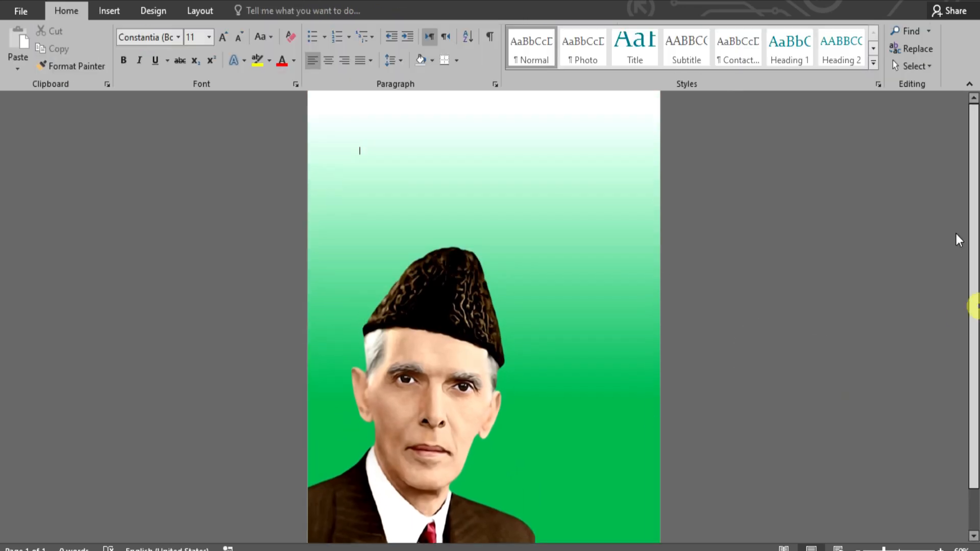
- Insert a plain black WordArt and replace its placeholder text with "14"
click(108, 11)
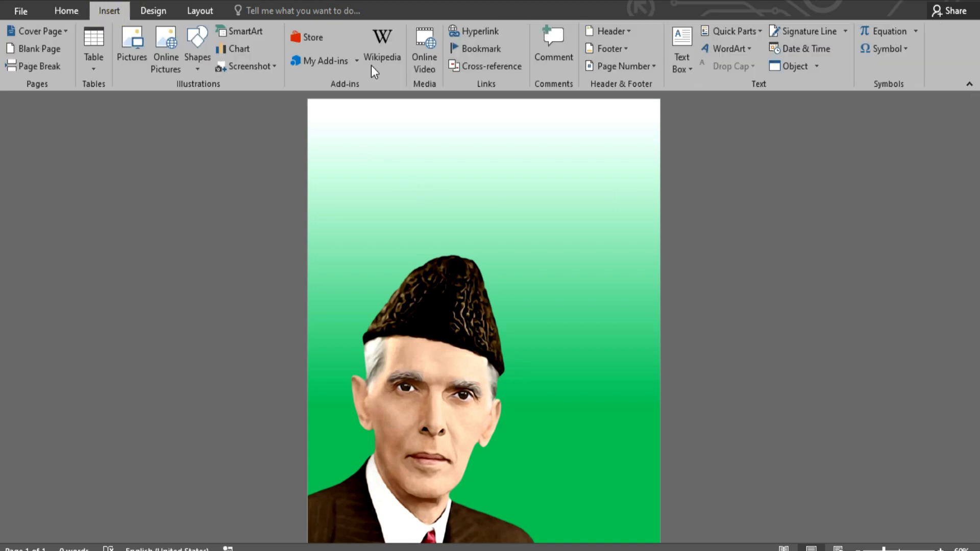
click(712, 49)
click(709, 80)
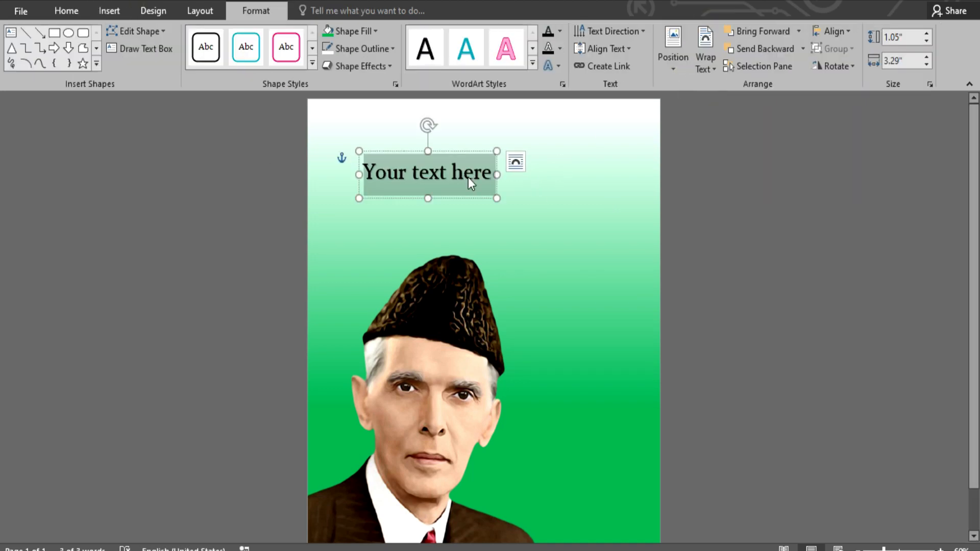
text(14)
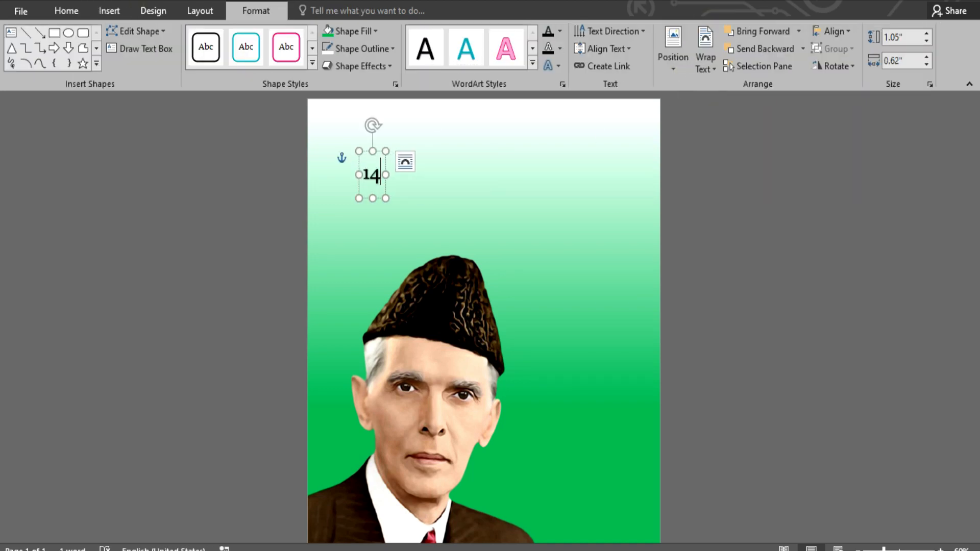
- Enlarge the "14" WordArt to 170 pt and place it to the right of the portrait's hat
key(Escape)
click(67, 10)
click(227, 38)
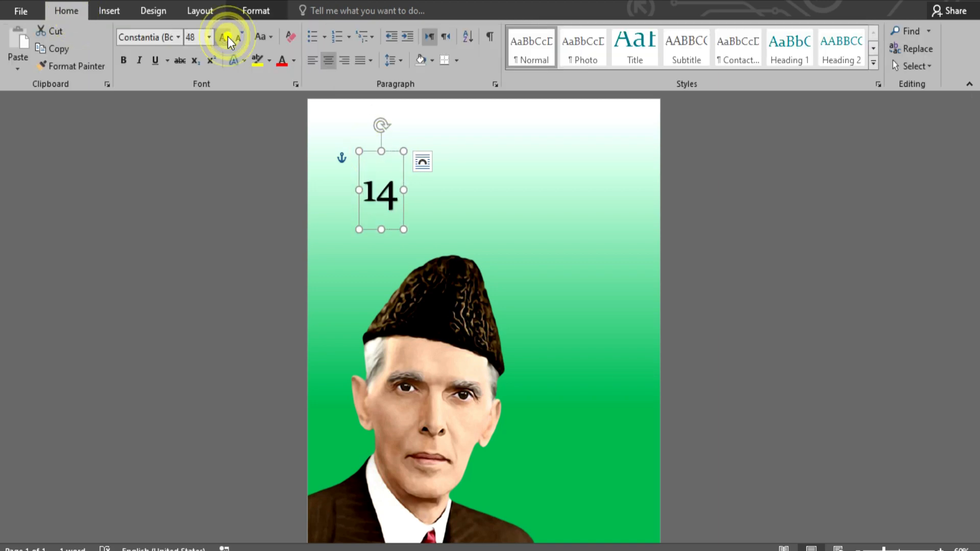
click(227, 38)
click(227, 38)
drag(415, 147, 401, 212)
click(433, 153)
drag(434, 153, 598, 247)
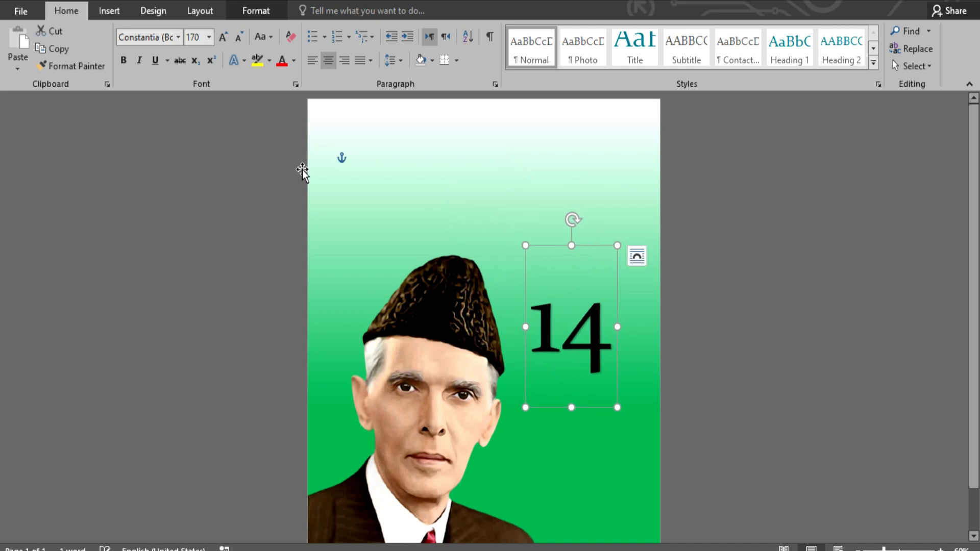
- Format the "14" in bold white Arial Black and keep its box between the hat and the page's right edge
click(178, 37)
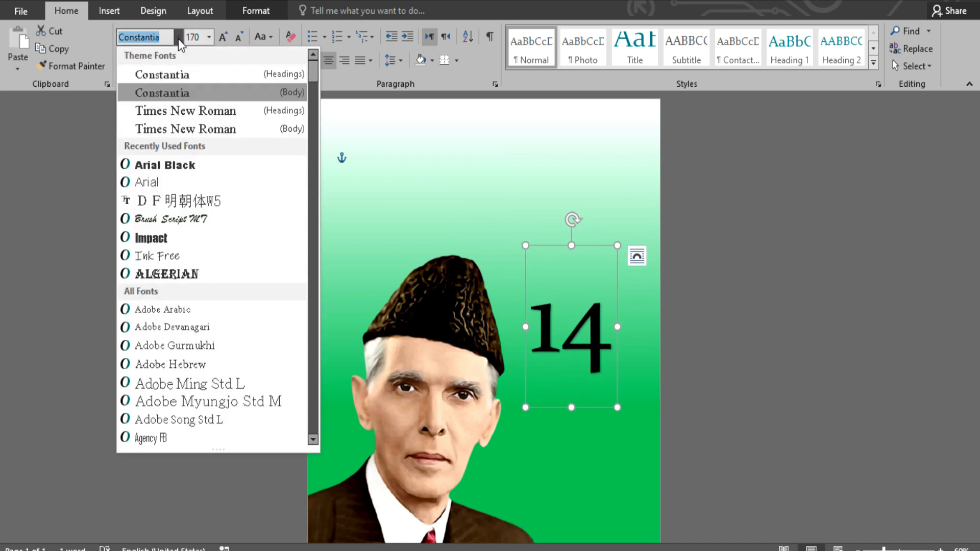
click(189, 166)
drag(628, 243, 604, 246)
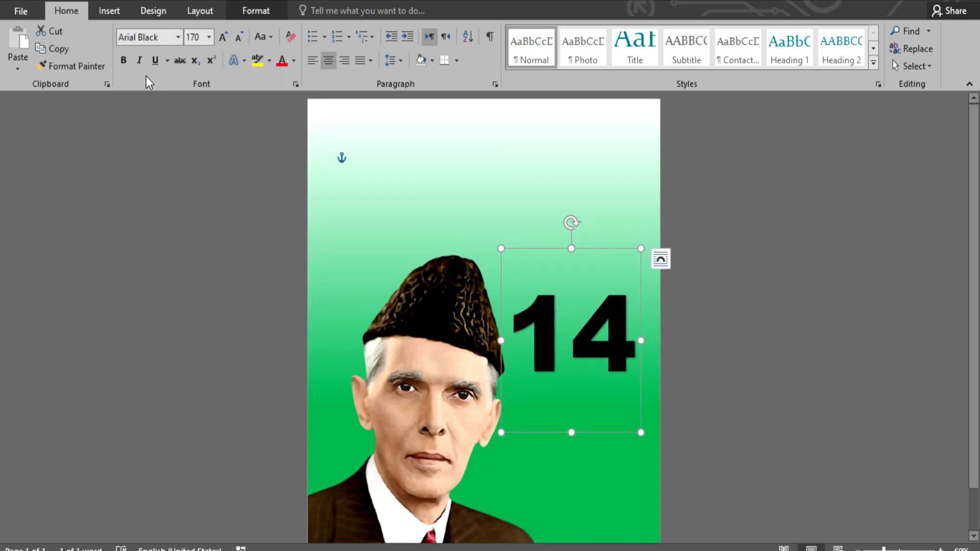
click(125, 61)
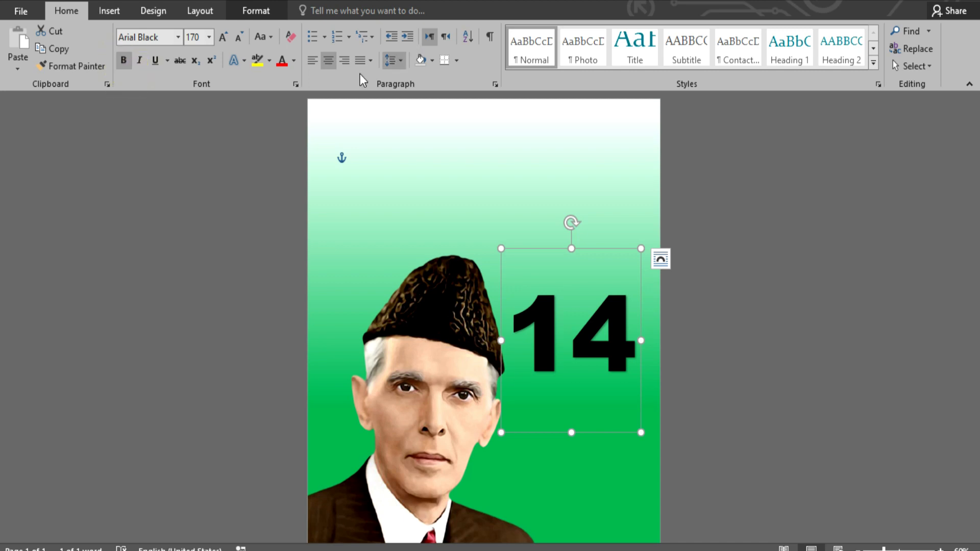
click(294, 60)
click(282, 111)
- Shorten the "14" text box to about 2.95" high so its lower edge sits just beneath the digits
scroll(864, 381, down, 2)
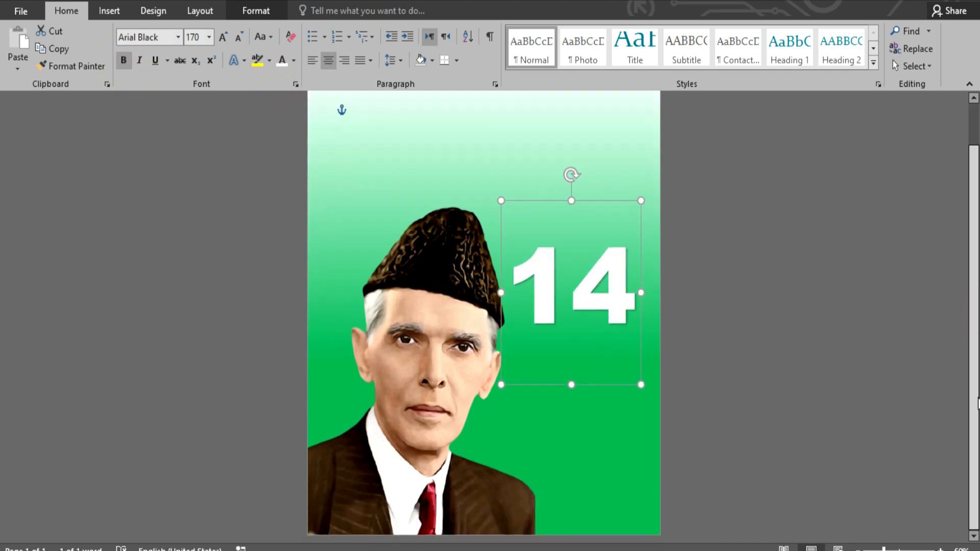
click(807, 401)
click(567, 386)
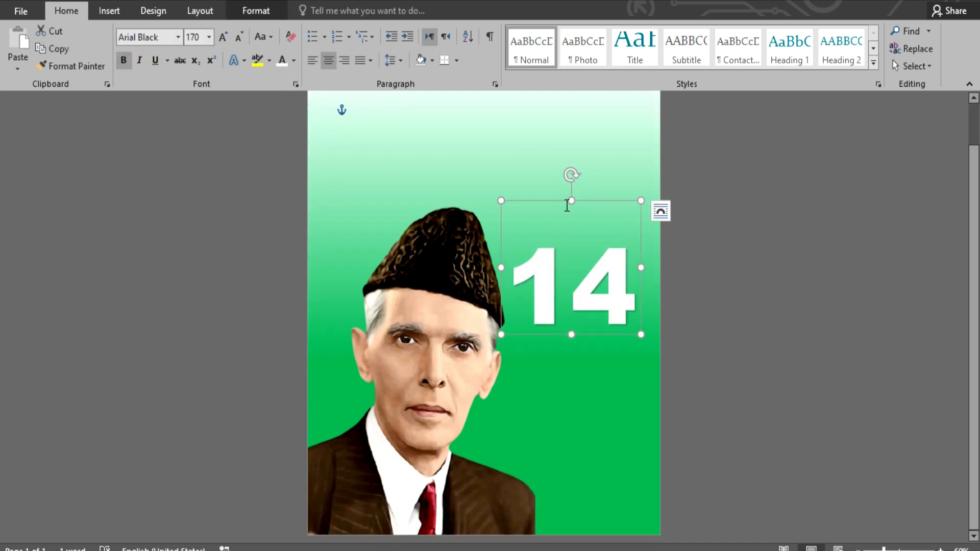
mouse_move(570, 196)
mouse_down()
mouse_move(574, 208)
mouse_move(571, 199)
mouse_up()
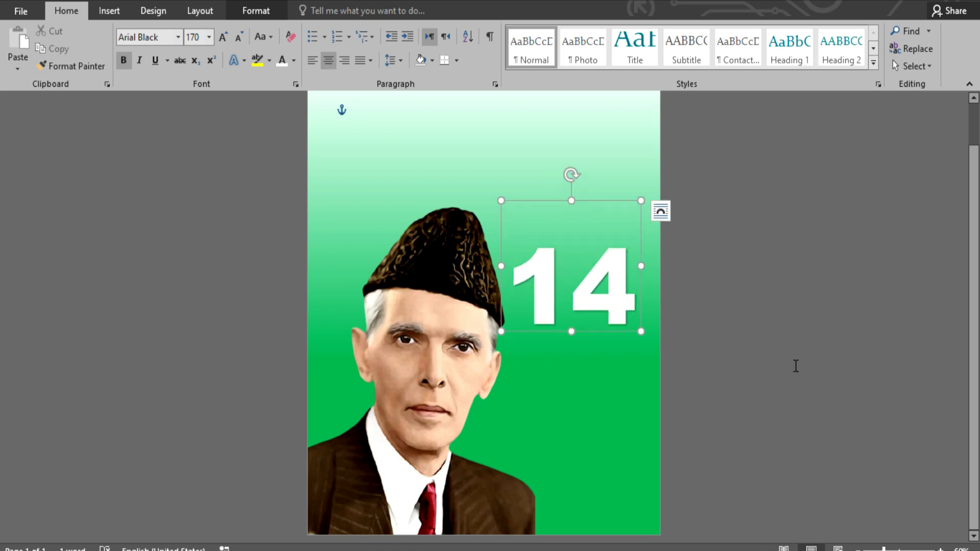
click(817, 378)
- Add a plain black WordArt directly beneath the "14" reading "August", with spaces between its letters
click(109, 10)
click(730, 49)
click(718, 80)
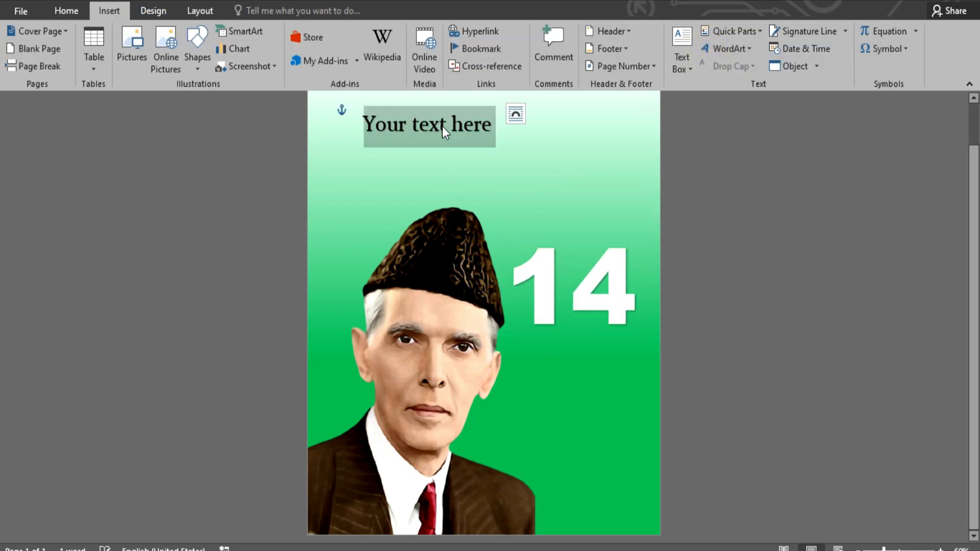
drag(446, 102, 605, 324)
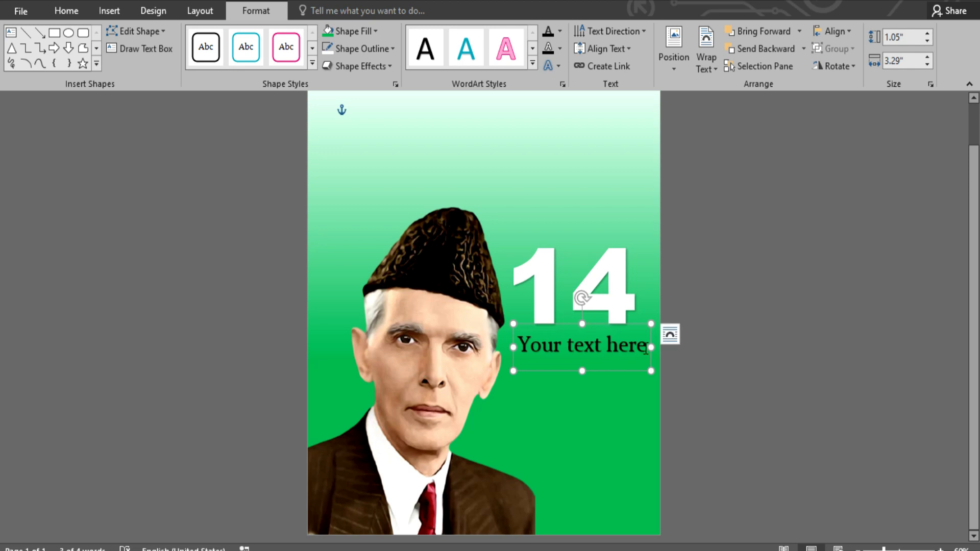
drag(646, 350, 489, 348)
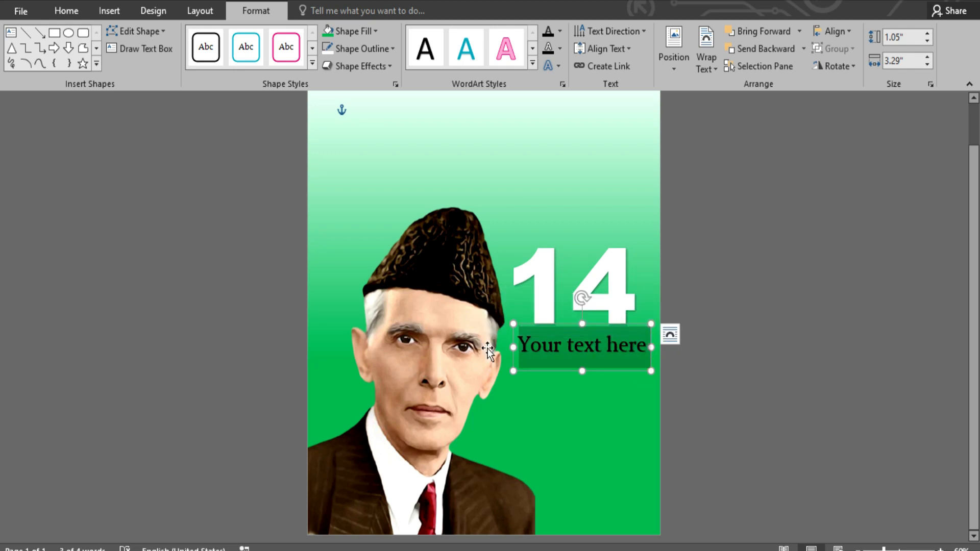
text(Aug)
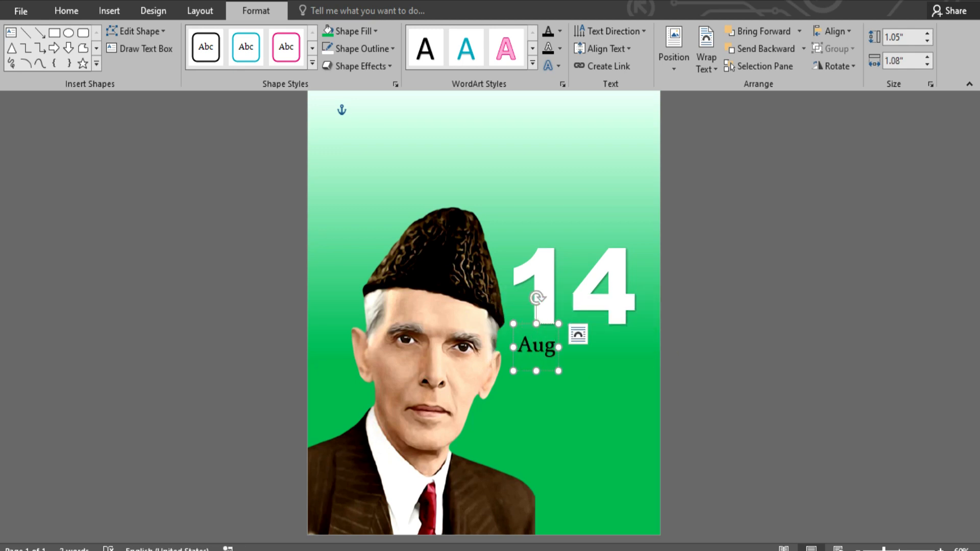
text(ust)
click(539, 350)
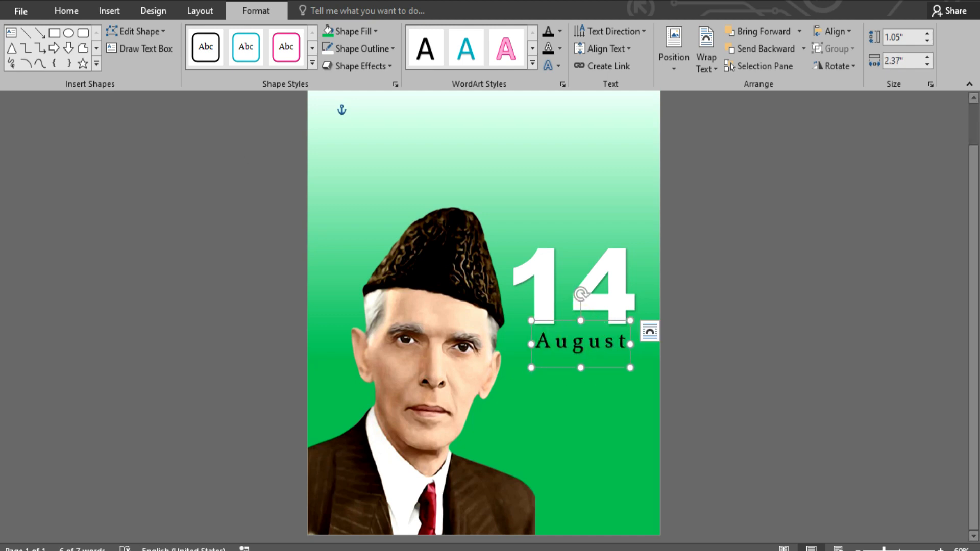
- Format the spaced "August" text in bold Arial
click(66, 11)
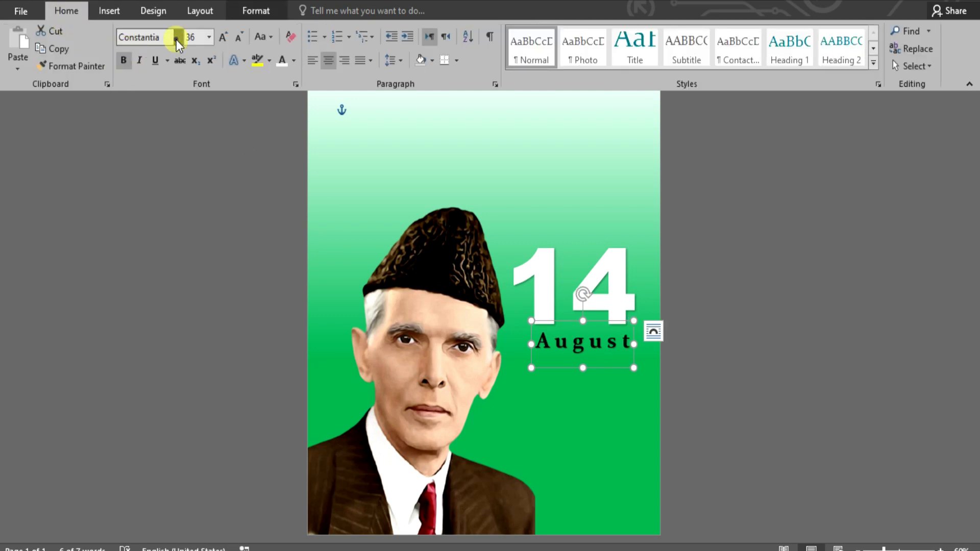
click(177, 38)
click(162, 182)
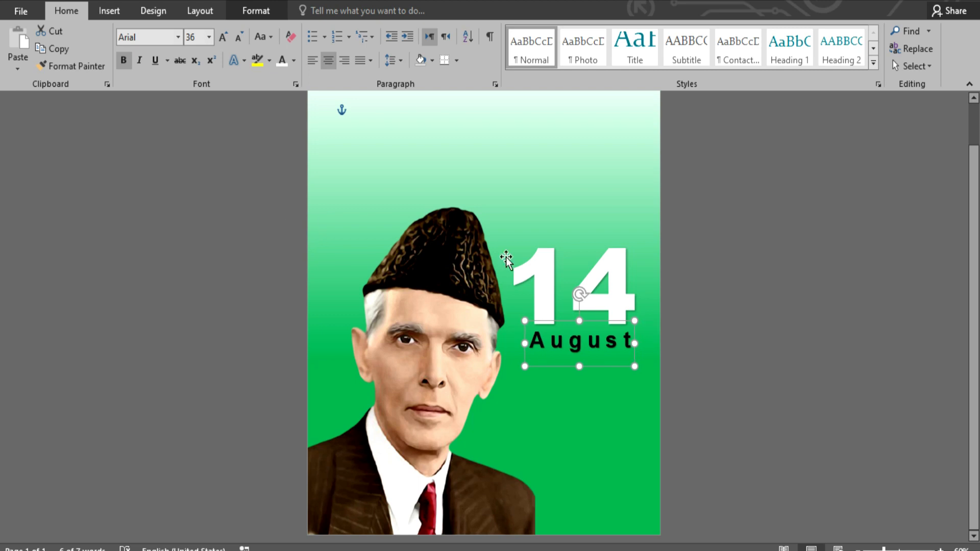
click(714, 262)
- Insert another plain black WordArt and place it below "August", beside the portrait's shoulder
click(112, 12)
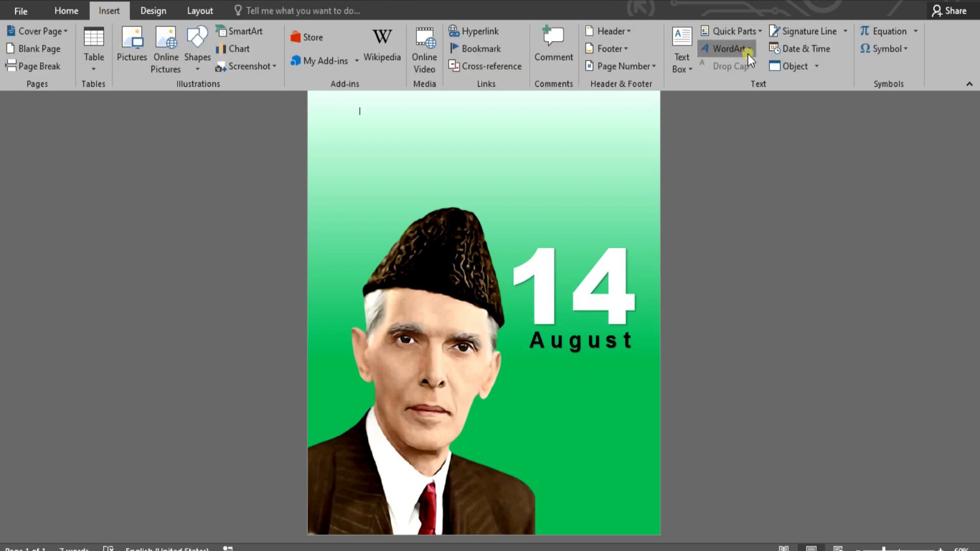
click(749, 56)
click(728, 81)
drag(421, 103, 555, 412)
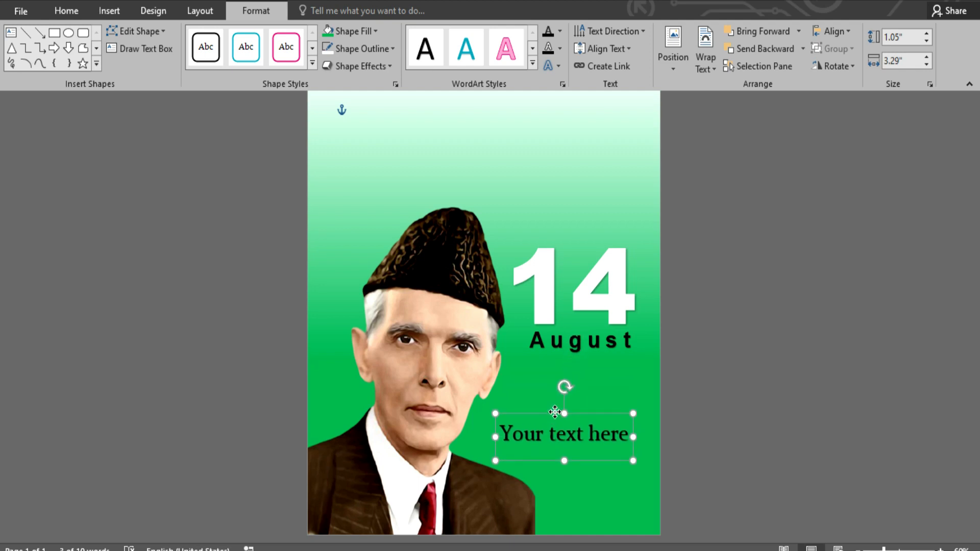
- Move "August" and the "14" down together so they sit just above the new WordArt
click(590, 335)
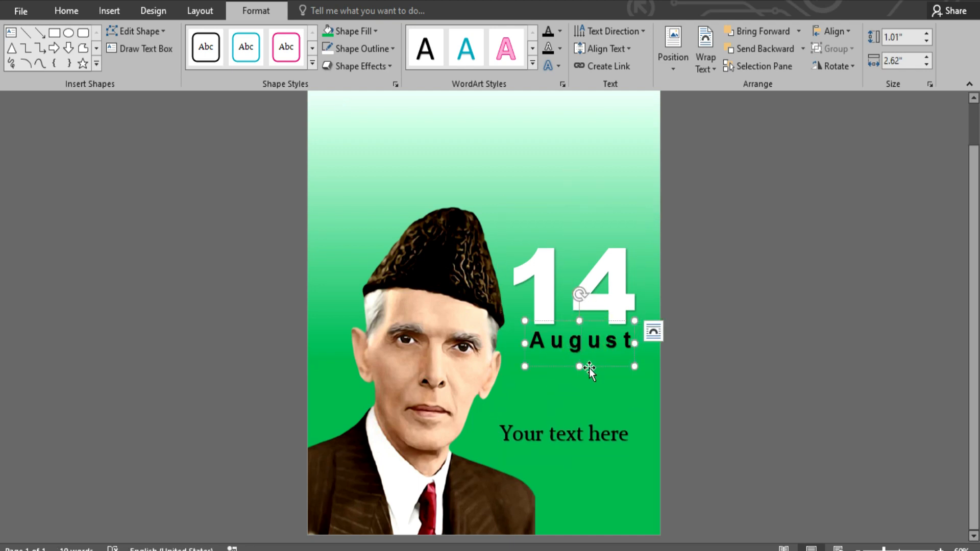
drag(586, 367, 576, 417)
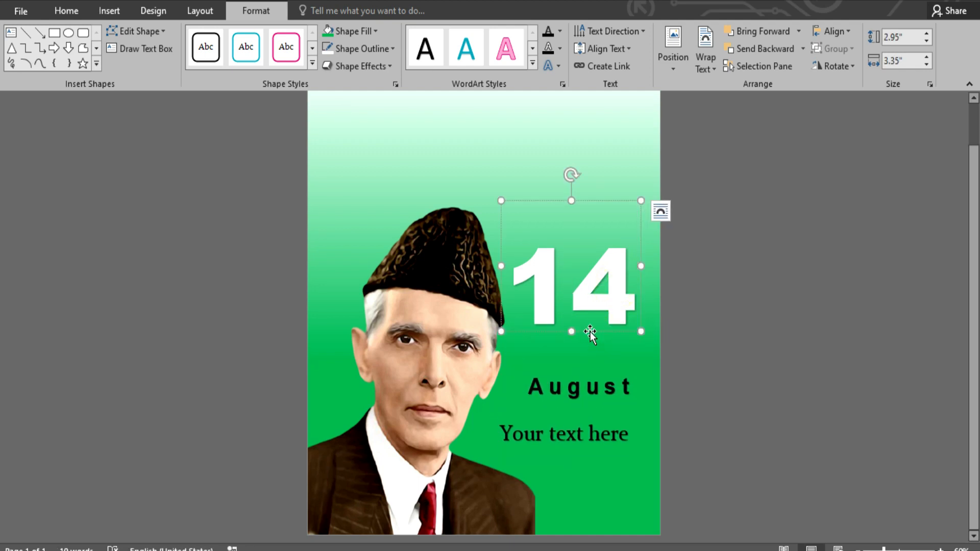
drag(590, 335, 590, 378)
- Replace the placeholder text of the lowest WordArt with "INDEPENDENCE"
click(609, 438)
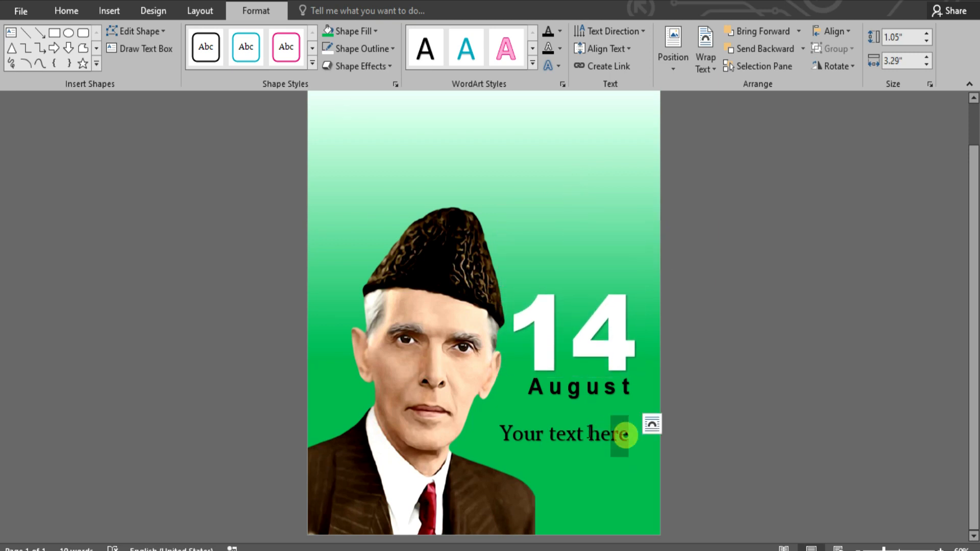
drag(631, 437, 457, 435)
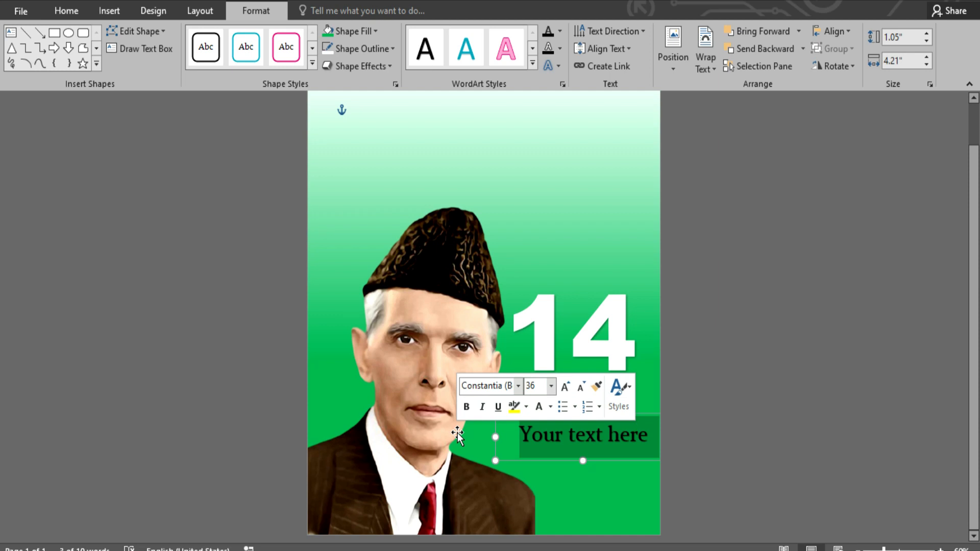
text(INDEPENDENCE)
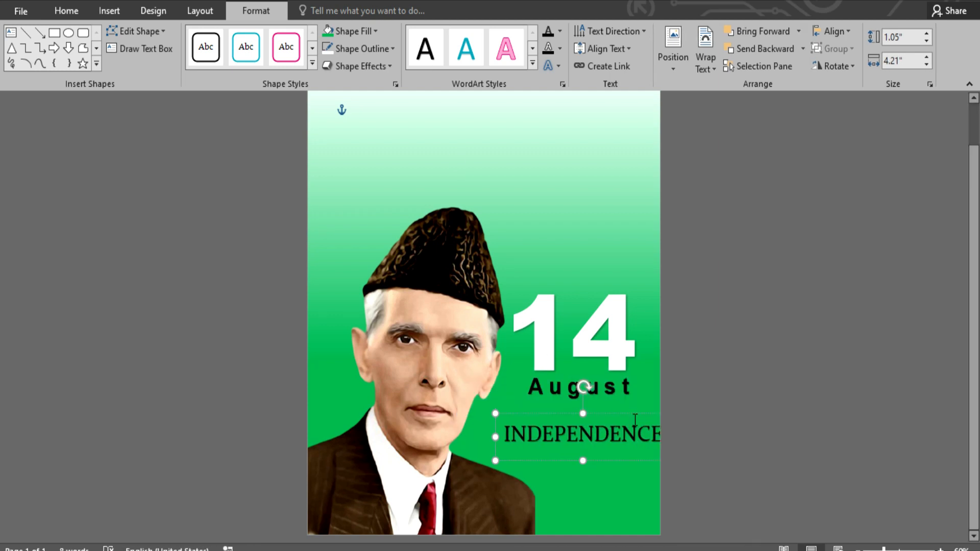
- Move the "INDEPENDENCE" WordArt fully onto the page beneath "August" and set its font to Impact
drag(630, 413, 616, 404)
click(69, 11)
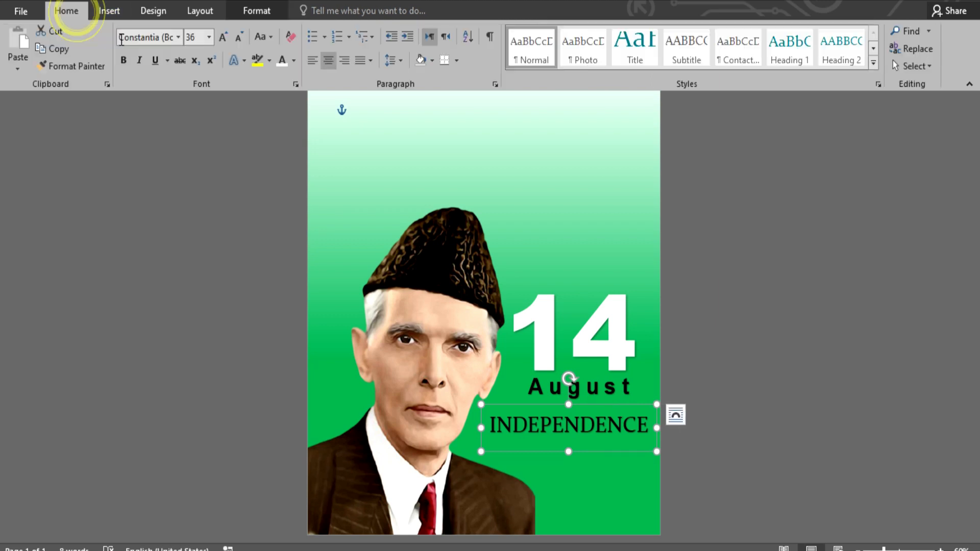
click(177, 38)
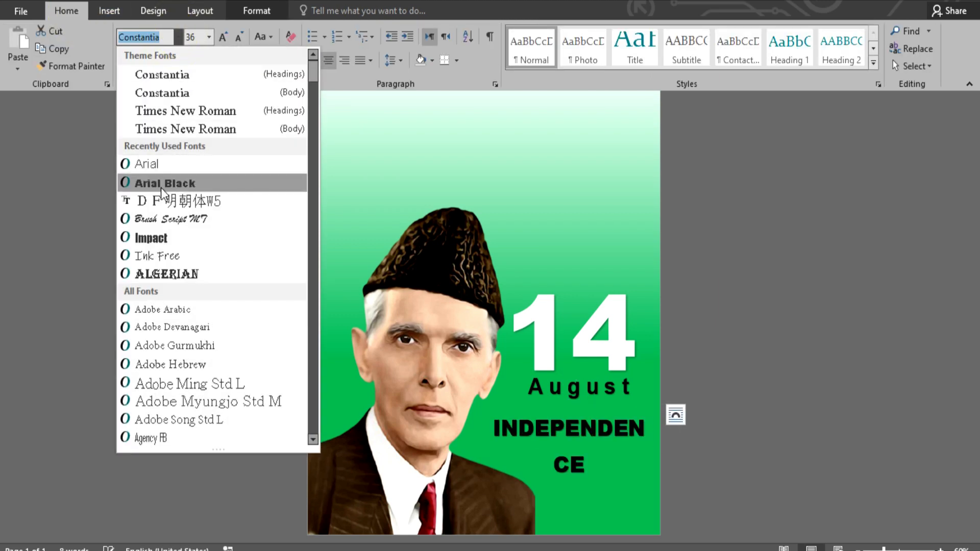
click(166, 237)
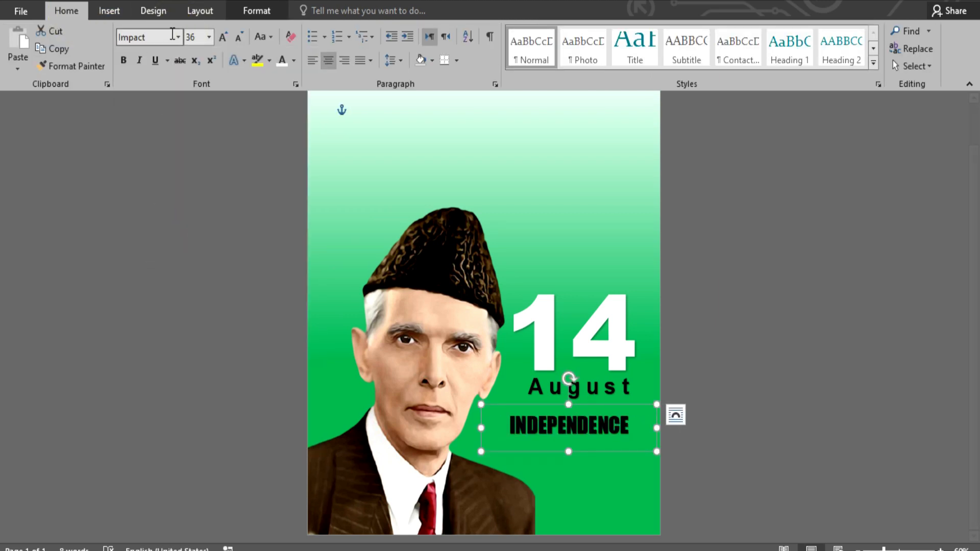
- Insert spaces between the letters of "INDEPENDENCE" and move the WordArt up close beneath "August"
click(517, 425)
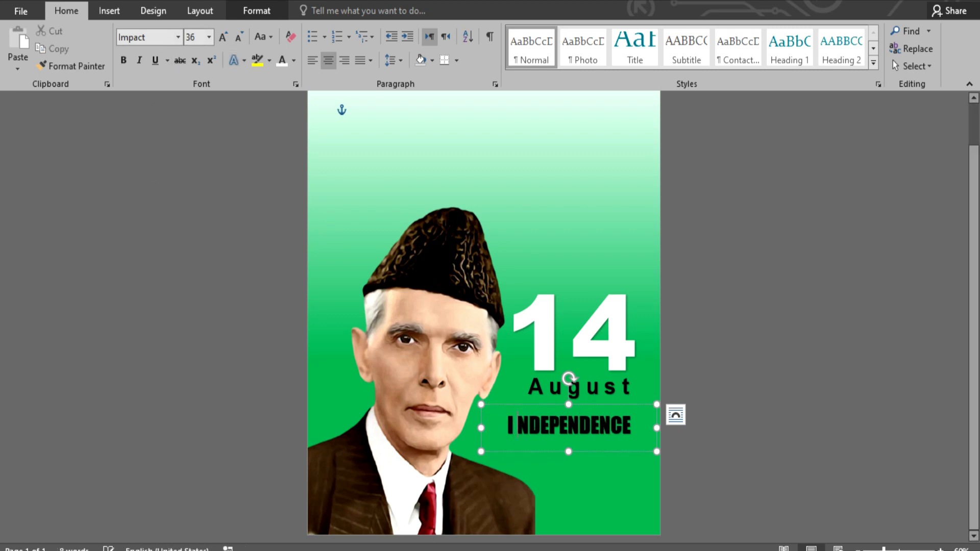
click(543, 430)
click(552, 431)
click(564, 432)
click(576, 433)
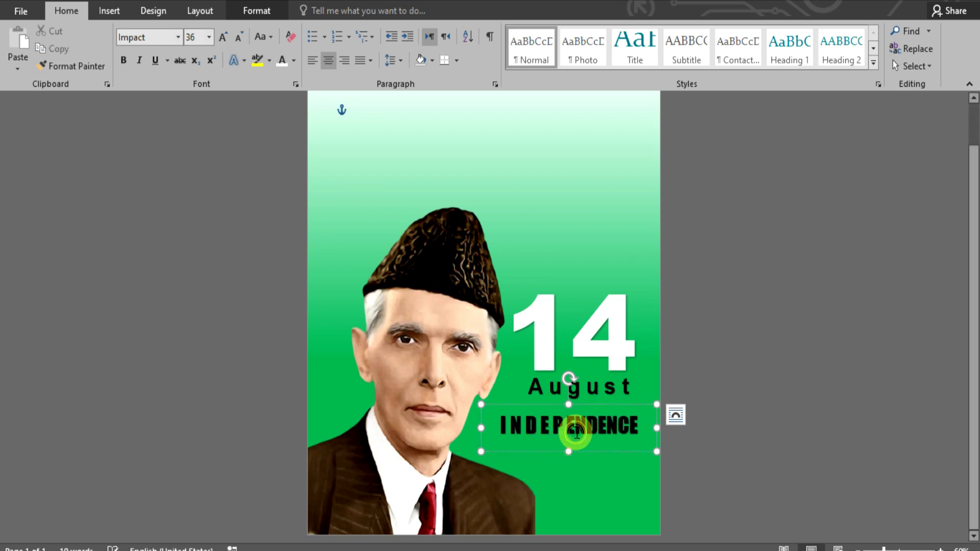
click(602, 430)
click(614, 429)
click(624, 428)
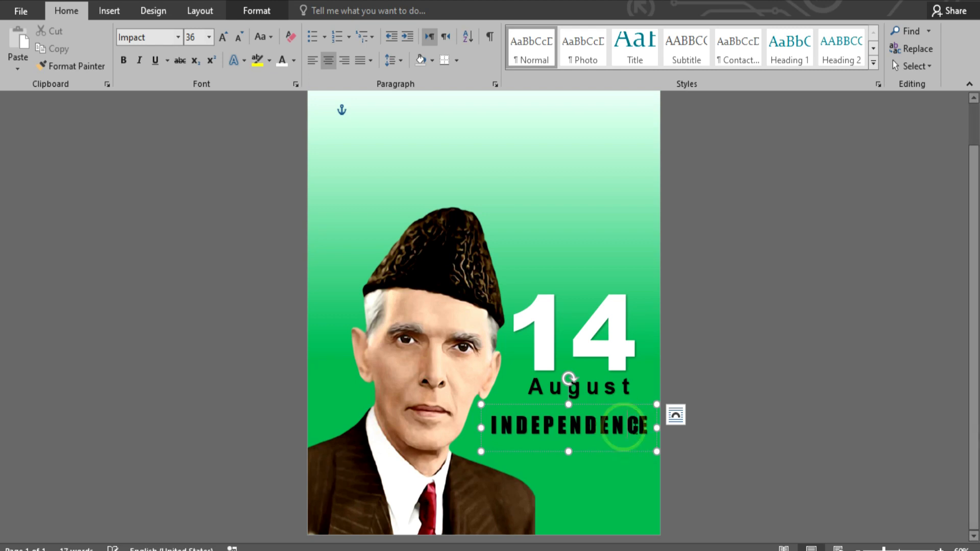
click(639, 428)
drag(606, 405, 607, 396)
click(725, 423)
- Change the text fill of the "INDEPENDENCE" WordArt to white
click(536, 410)
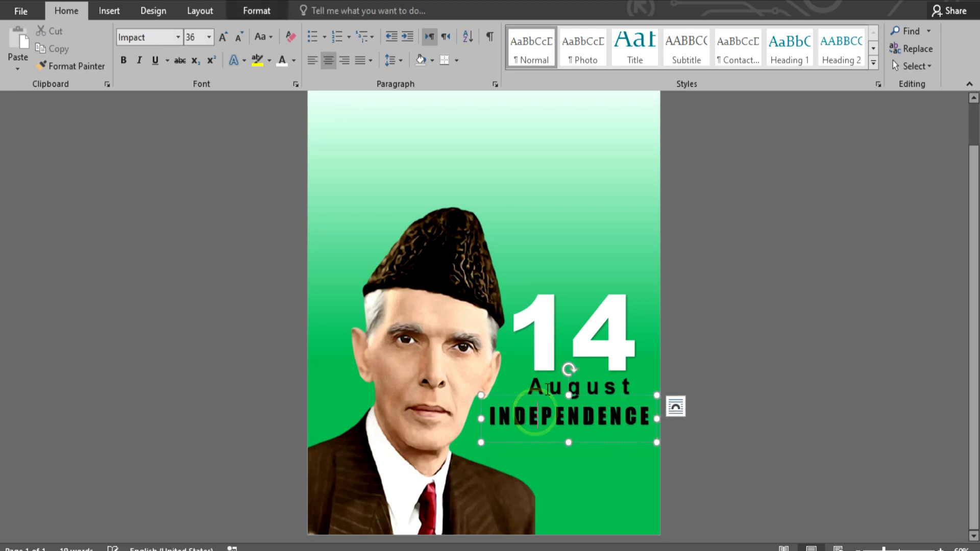
click(546, 397)
click(257, 10)
click(376, 31)
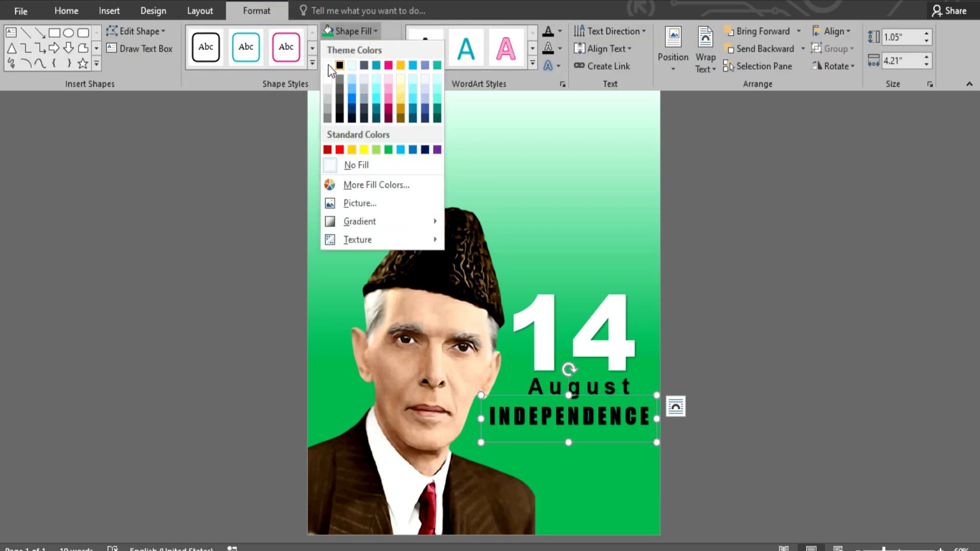
click(560, 31)
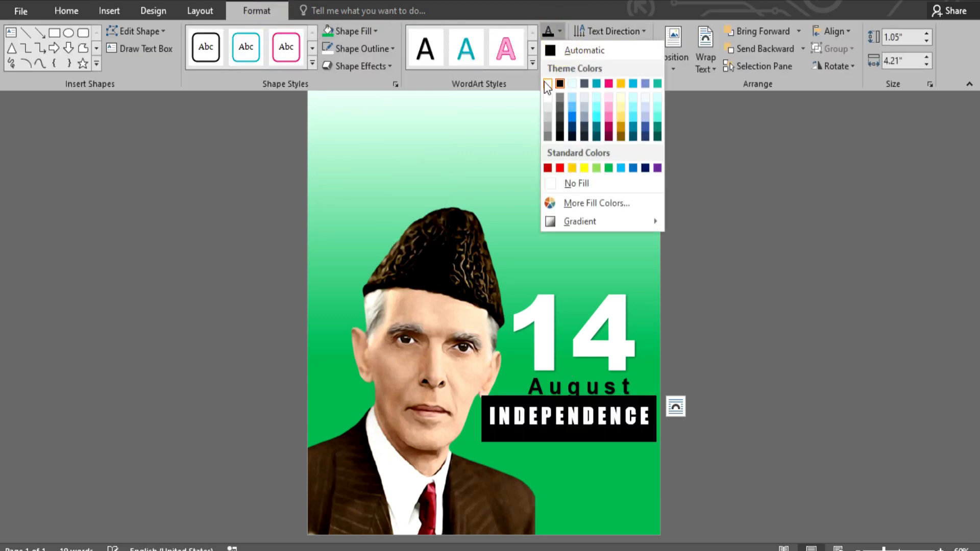
click(545, 81)
click(817, 435)
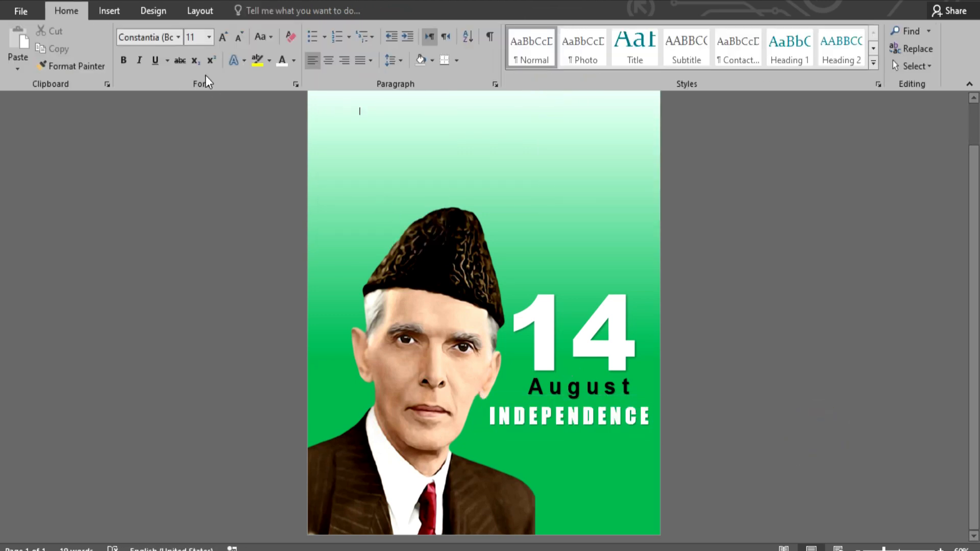
- Insert another plain black WordArt reading "DAY" and place it below "INDEPENDENCE" near the page's bottom edge
click(109, 11)
click(700, 50)
click(718, 80)
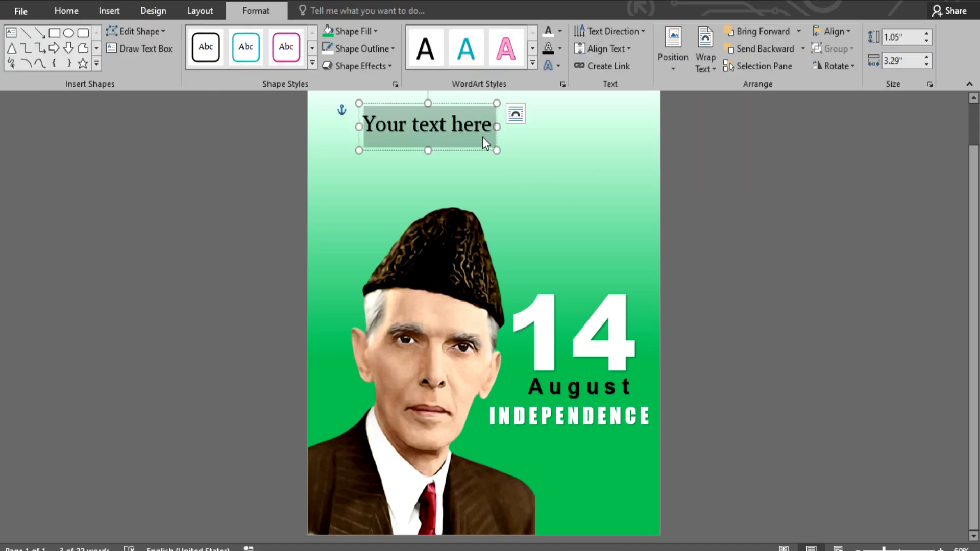
text(DAY)
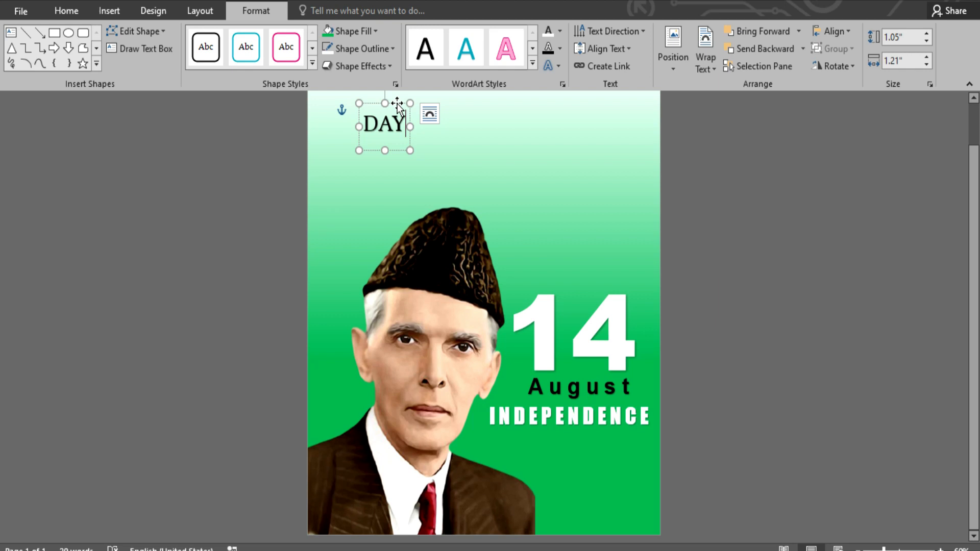
drag(394, 104, 617, 479)
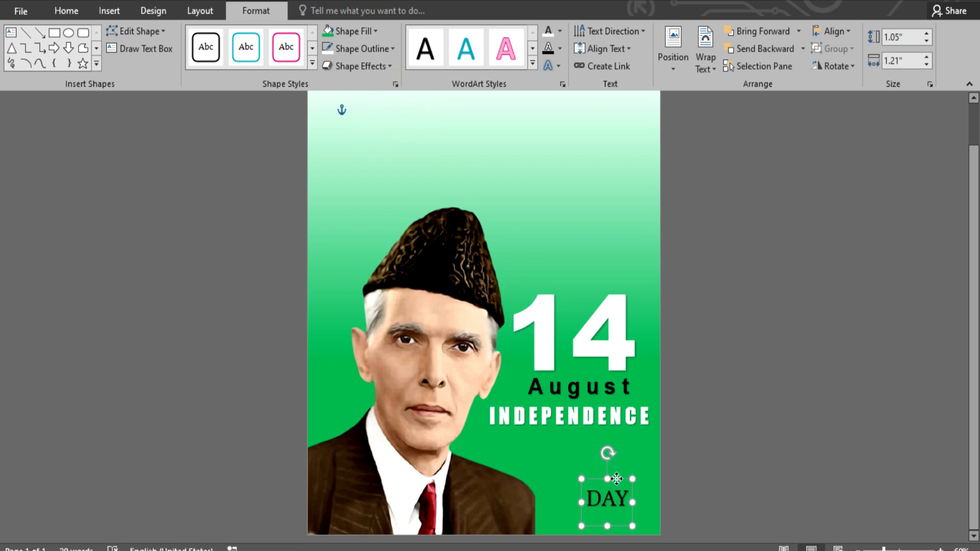
- Enlarge "DAY" to font size 100 and move it directly beneath "INDEPENDENCE"
click(74, 11)
click(225, 38)
click(225, 38)
click(224, 38)
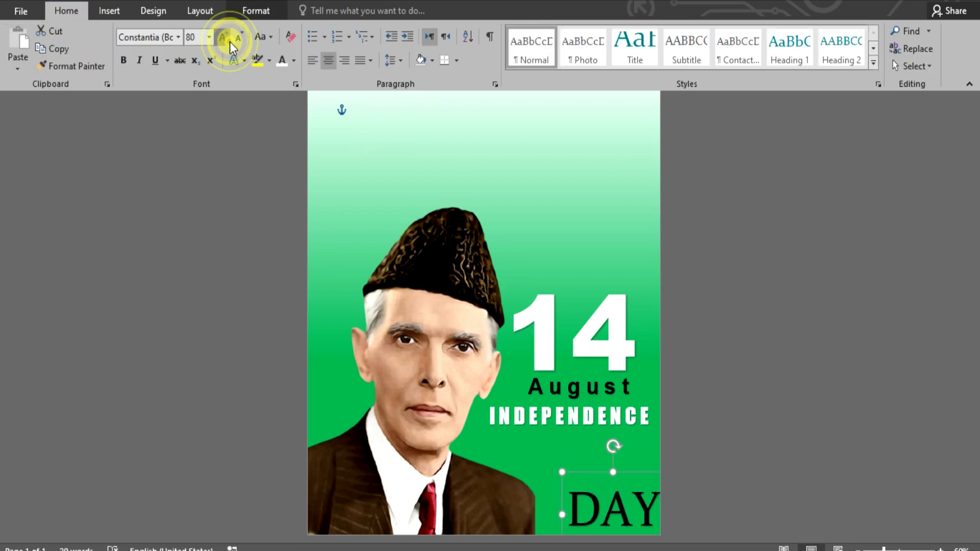
click(224, 39)
click(225, 39)
drag(599, 454, 556, 407)
- Set "DAY" in Impact, insert spaces between its letters and center it under "INDEPENDENCE"
click(178, 37)
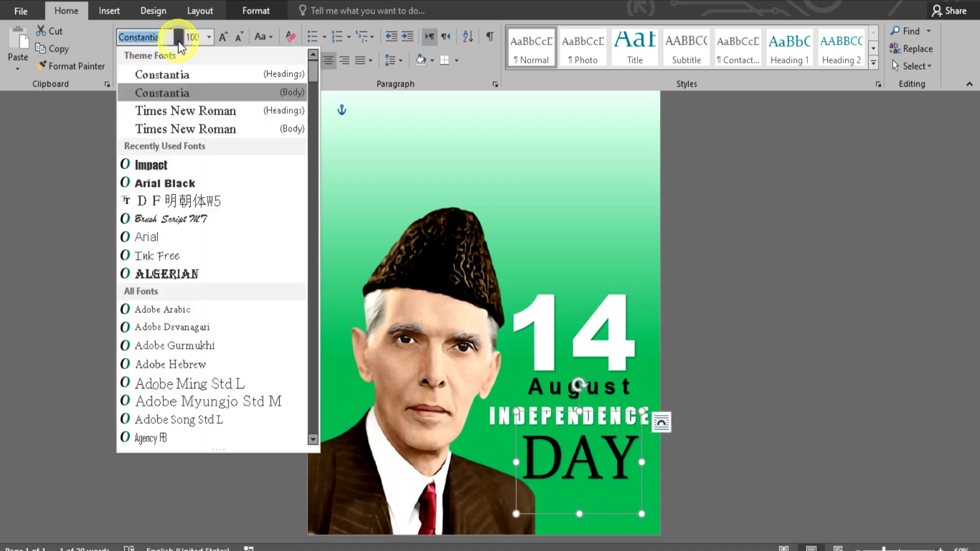
click(185, 168)
click(558, 451)
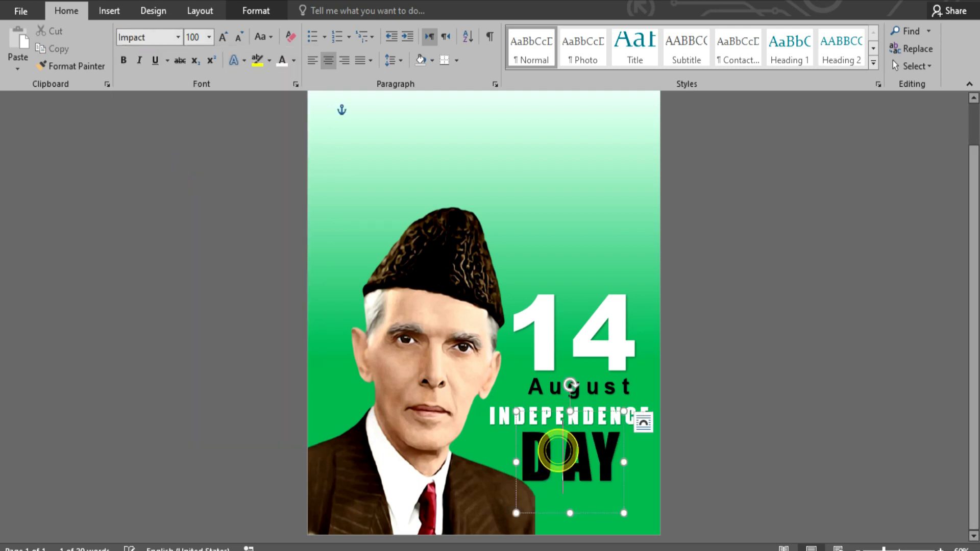
drag(604, 409, 610, 409)
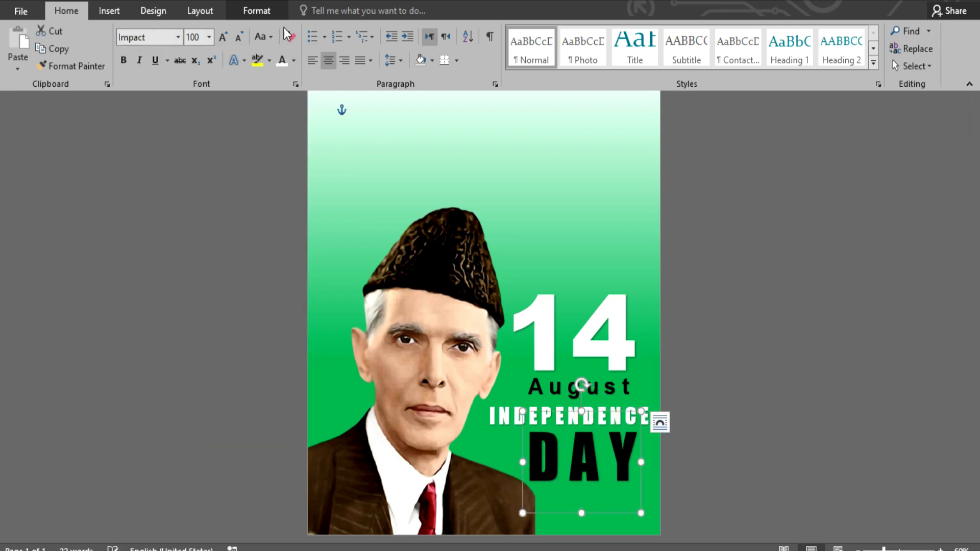
- Change the text fill of the "DAY" WordArt to yellow
click(256, 10)
click(561, 33)
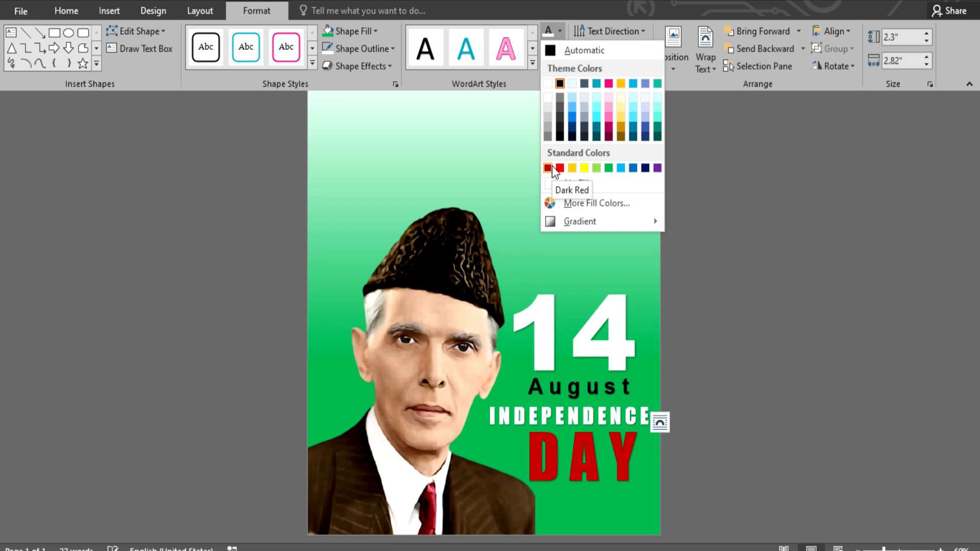
click(582, 167)
click(776, 365)
click(972, 262)
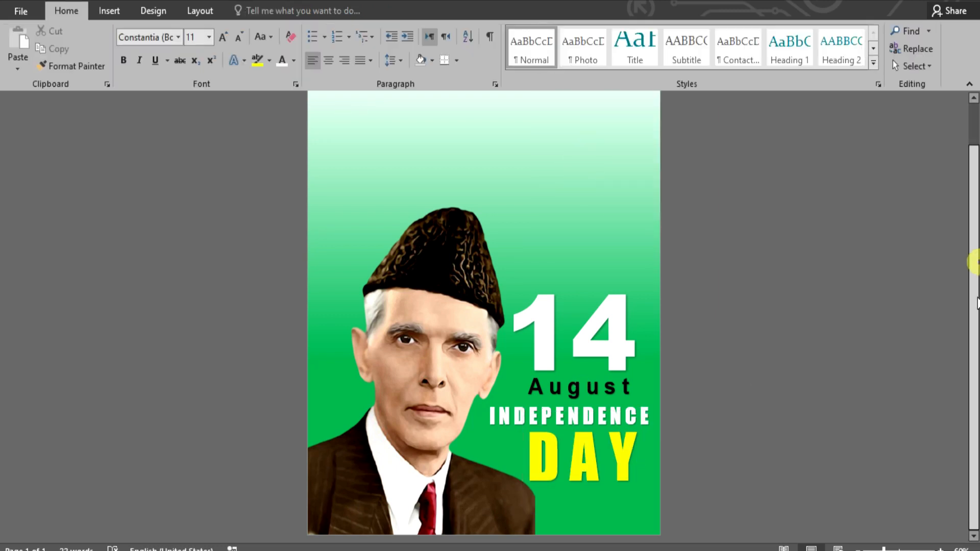
- Draw a thin bar about 2.19" wide and 0.07" high beneath "DAY" and apply the solid black shape style
click(108, 10)
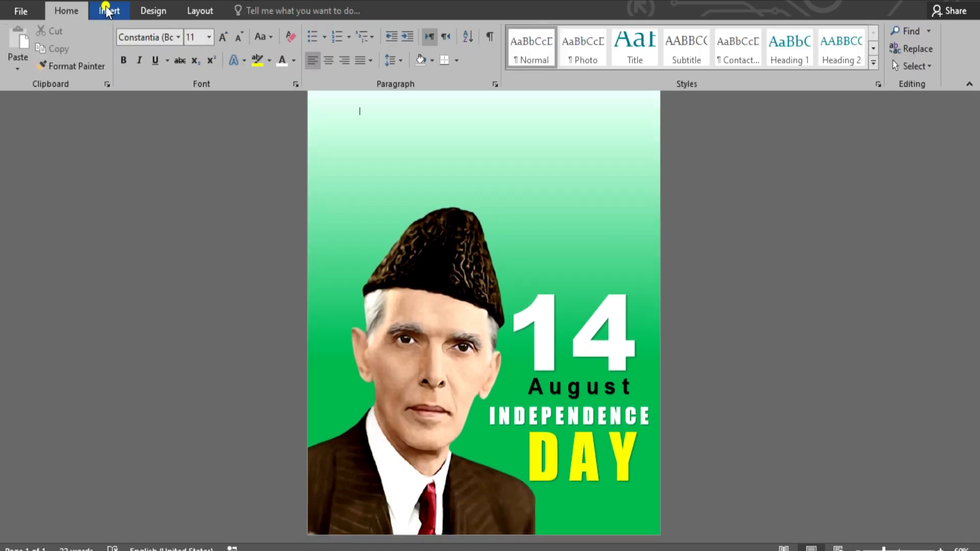
click(198, 44)
click(247, 105)
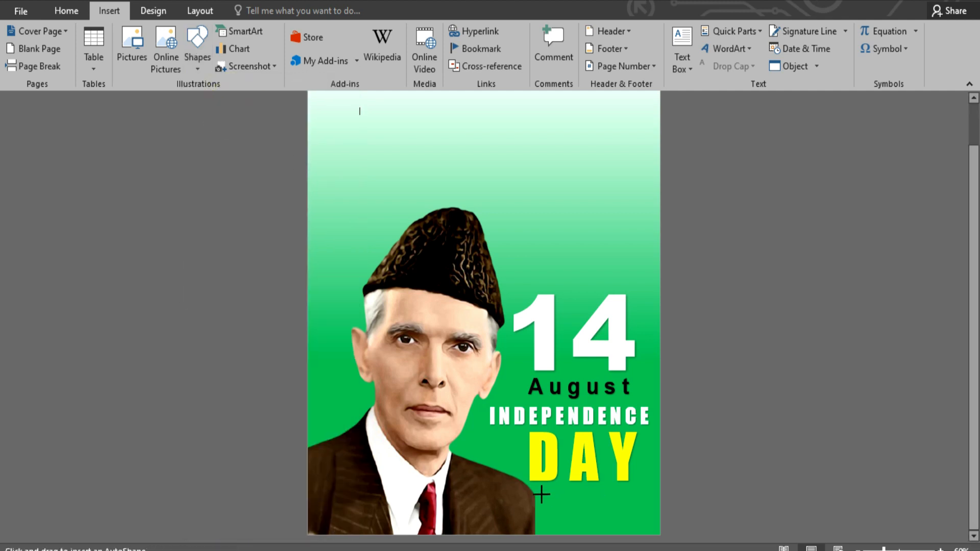
drag(634, 498, 635, 496)
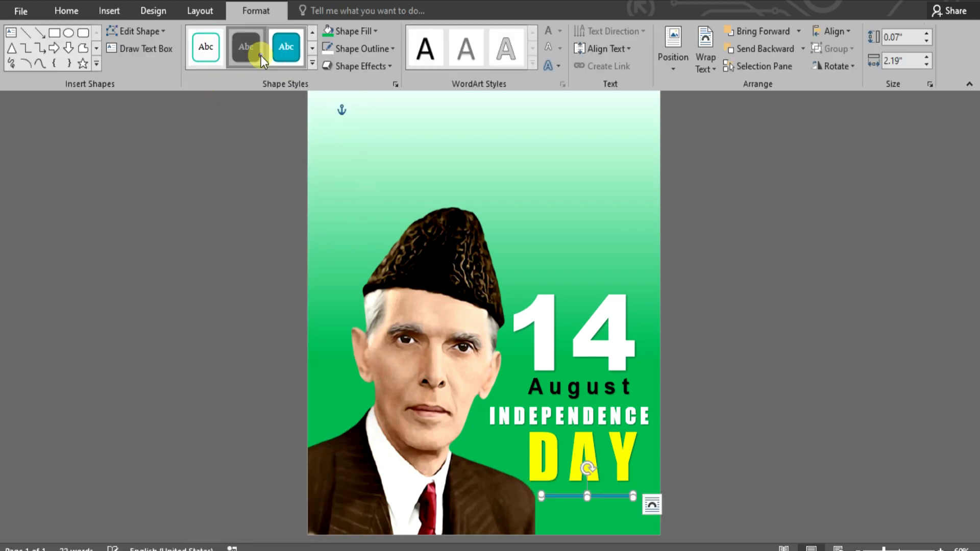
click(247, 44)
click(770, 335)
- Draw a rectangle over almost the whole page, about 10.71" high and 8.12" wide, leaving a narrow margin around it
scroll(955, 204, up, 2)
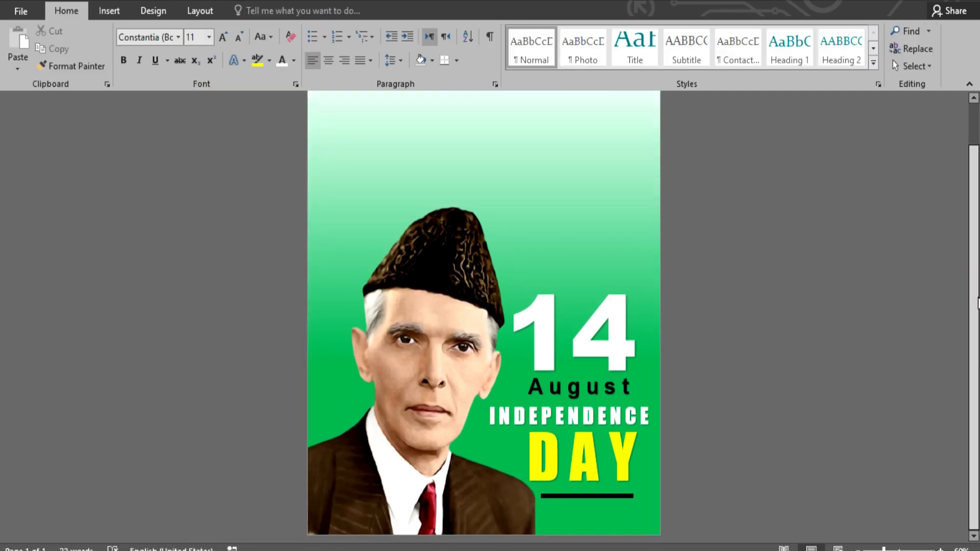
click(109, 11)
click(197, 45)
click(234, 102)
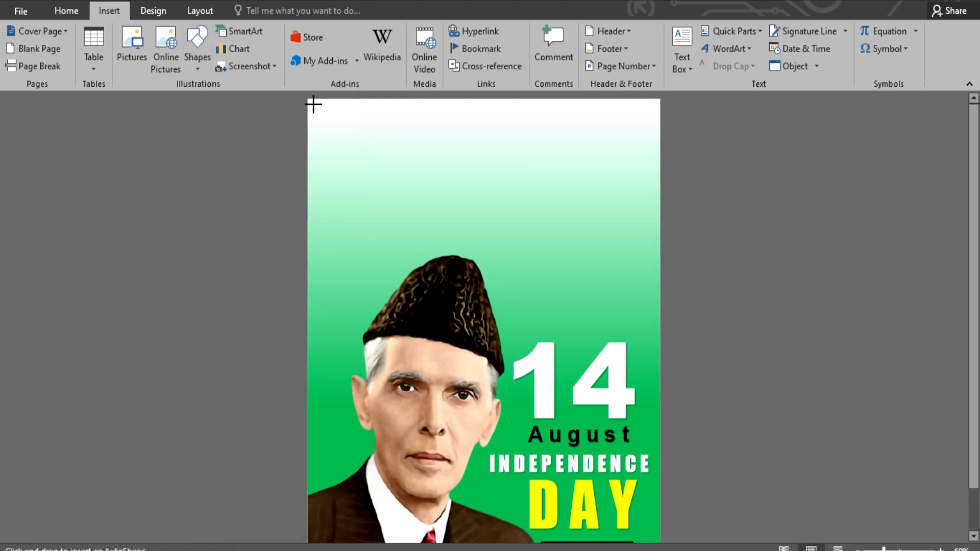
drag(313, 103, 651, 529)
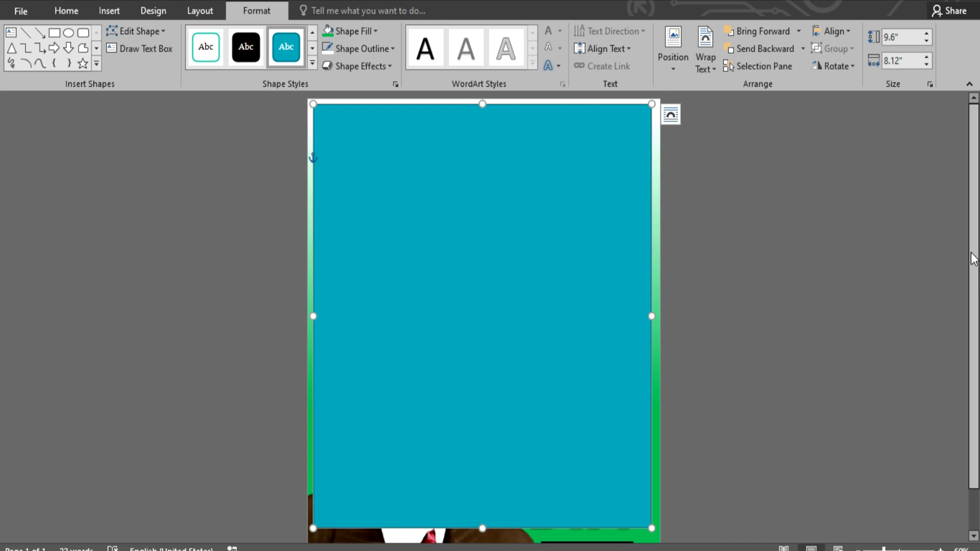
scroll(509, 422, down, 2)
drag(482, 481, 479, 523)
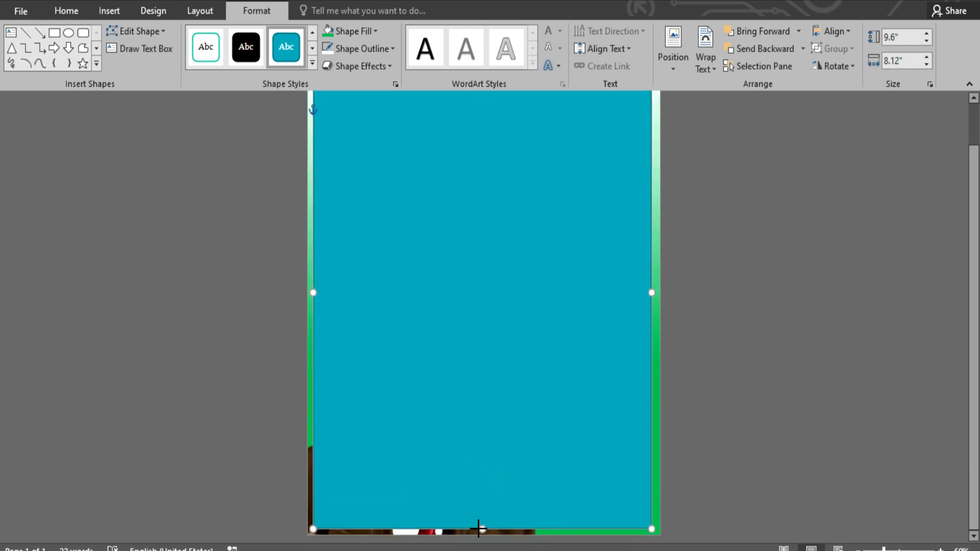
- Turn the large rectangle into a frame with no fill and a thicker white outline
click(345, 31)
click(355, 162)
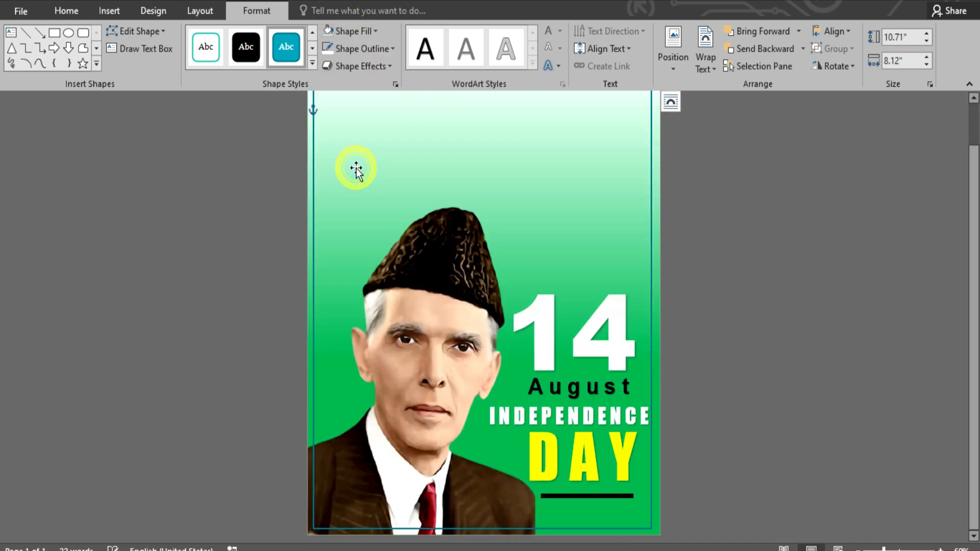
click(364, 55)
click(327, 82)
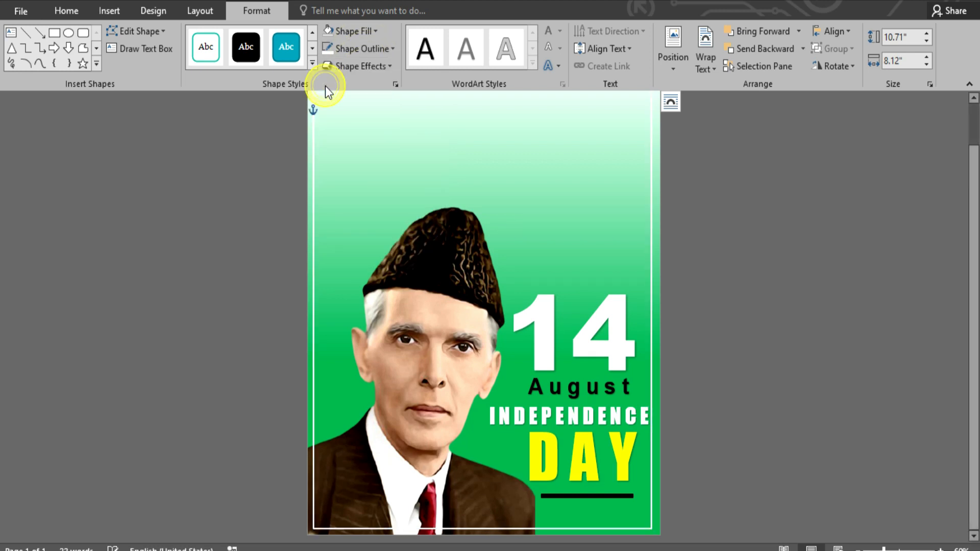
click(376, 49)
mouse_move(392, 223)
click(506, 335)
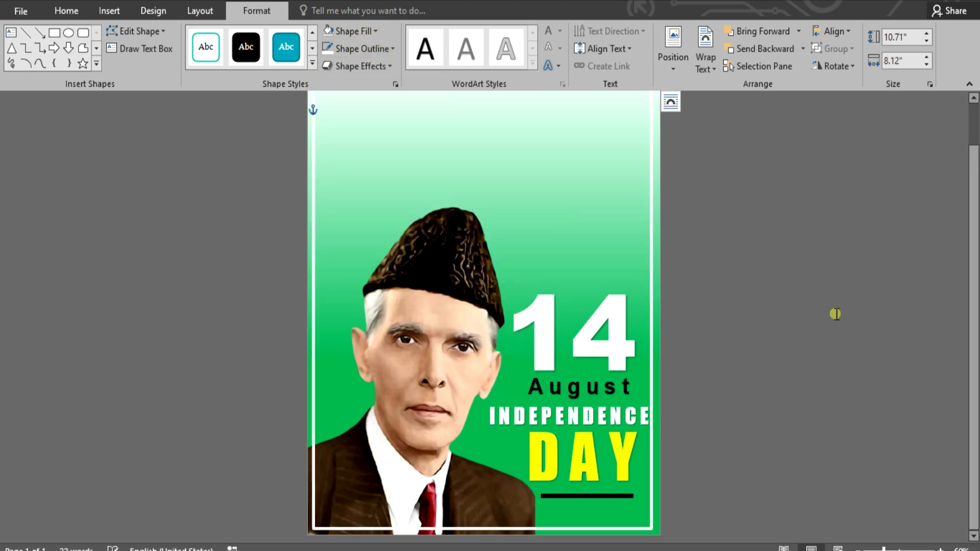
click(834, 313)
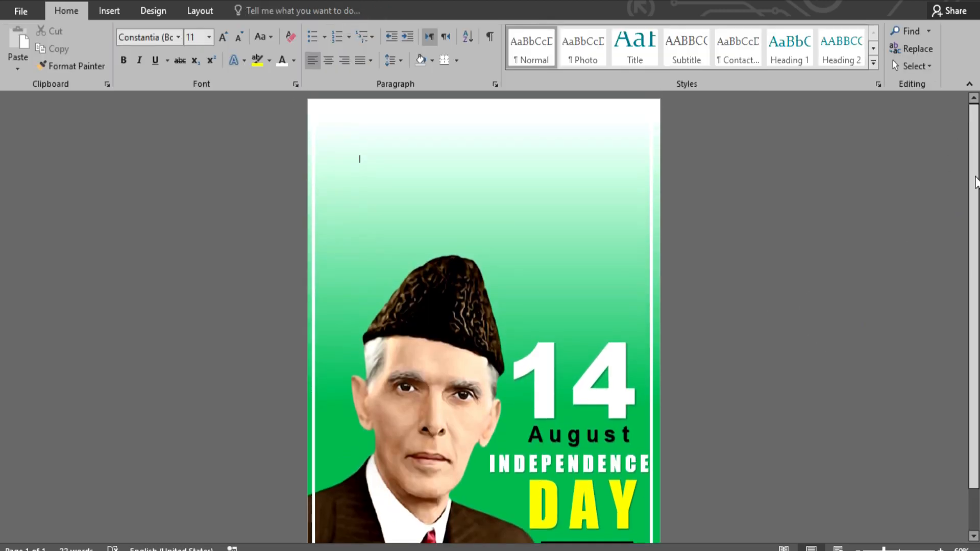
- Move the portrait inside the white frame so its edges sit against the frame's left and bottom lines
drag(393, 417, 401, 396)
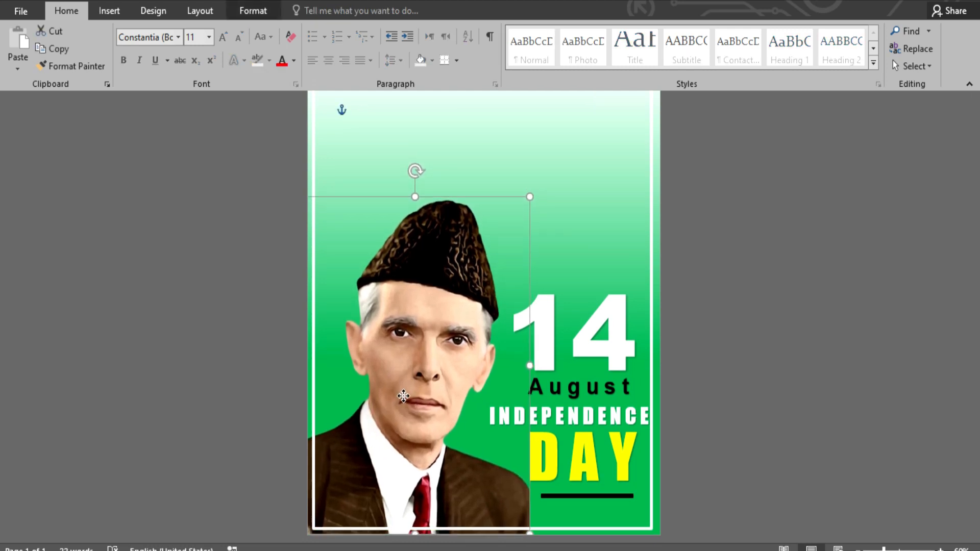
click(482, 531)
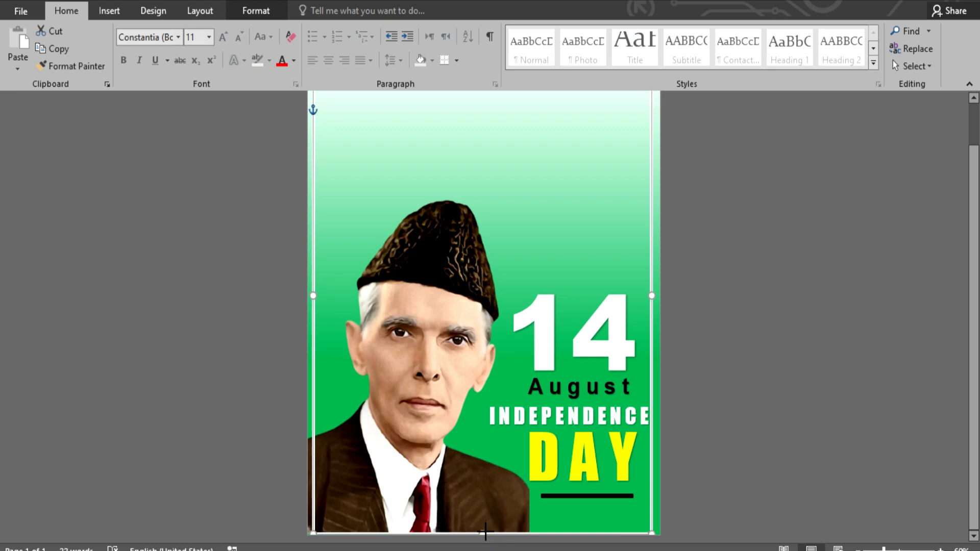
click(754, 452)
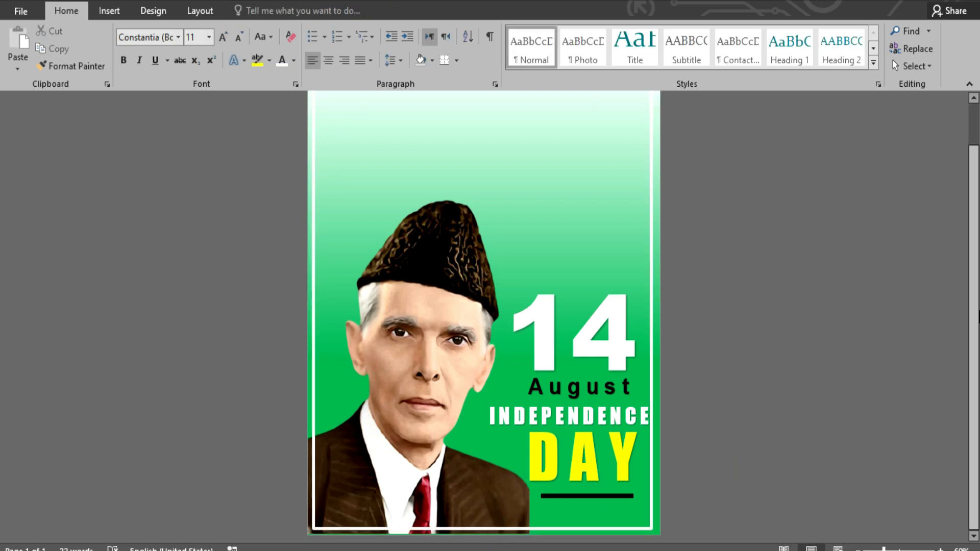
scroll(967, 263, up, 2)
scroll(966, 263, down, 1)
drag(396, 445, 390, 439)
double_click(354, 442)
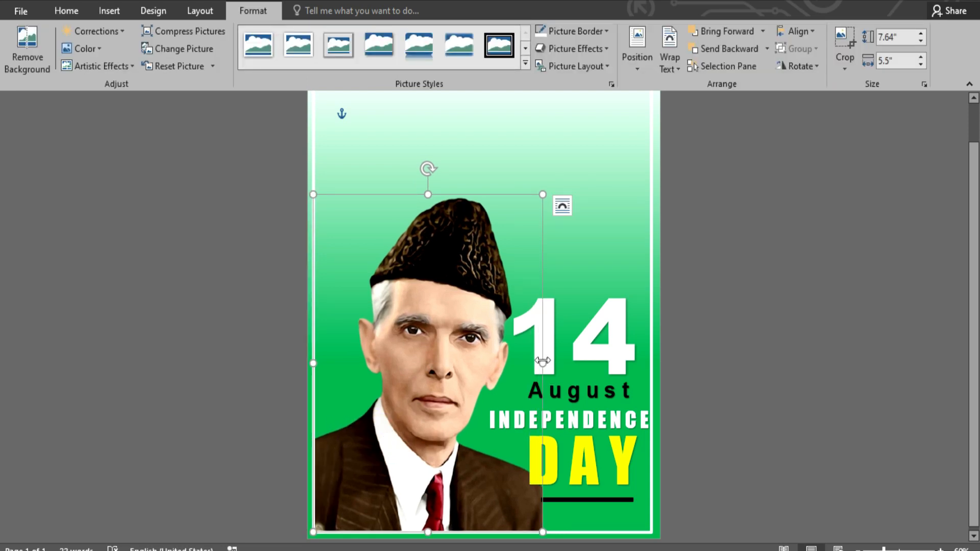
- Narrow the portrait to about 5.24" wide, and scale it down slightly from its upper right corner
drag(543, 363, 531, 362)
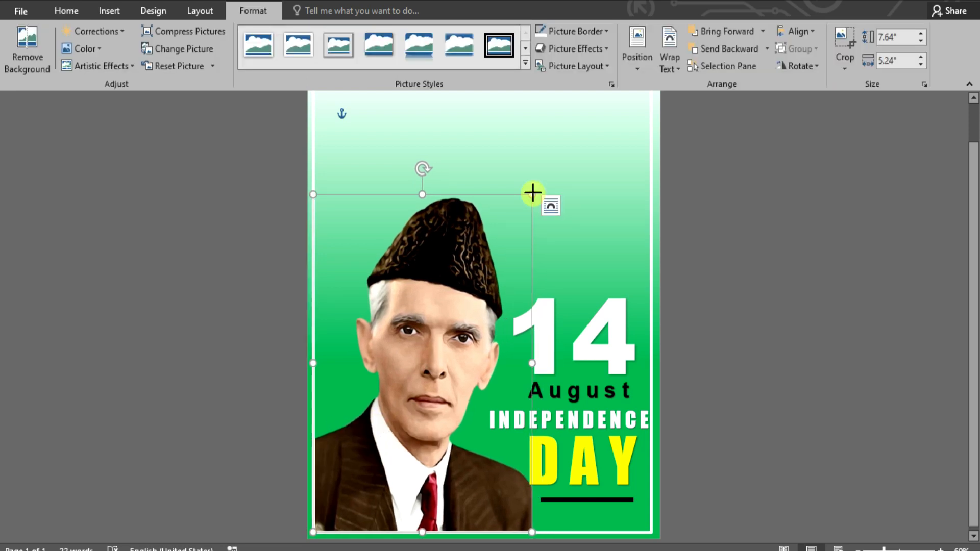
drag(526, 199, 525, 201)
click(814, 350)
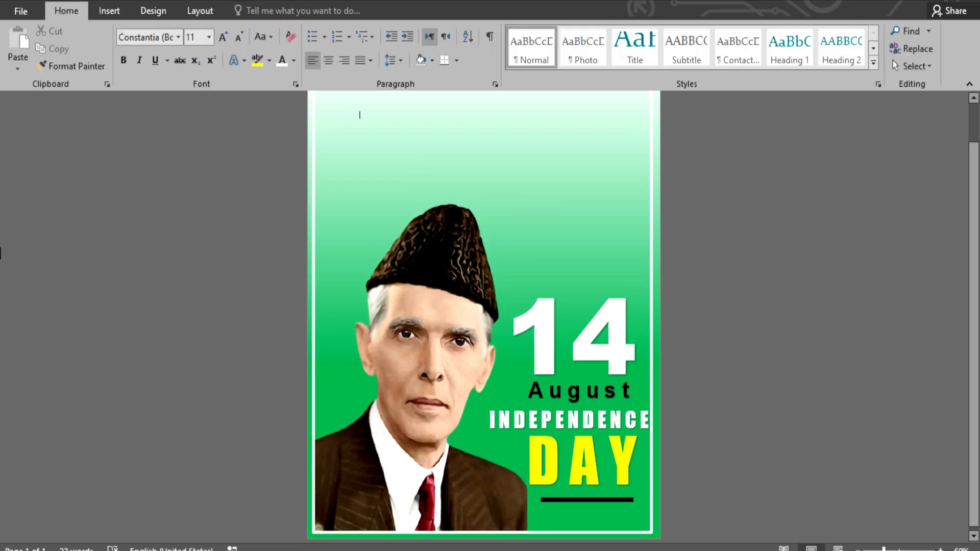
- Draw a rounded vertical bar about 3.91" high and 0.6" wide and hang it over the page's top left corner
scroll(969, 291, up, 1)
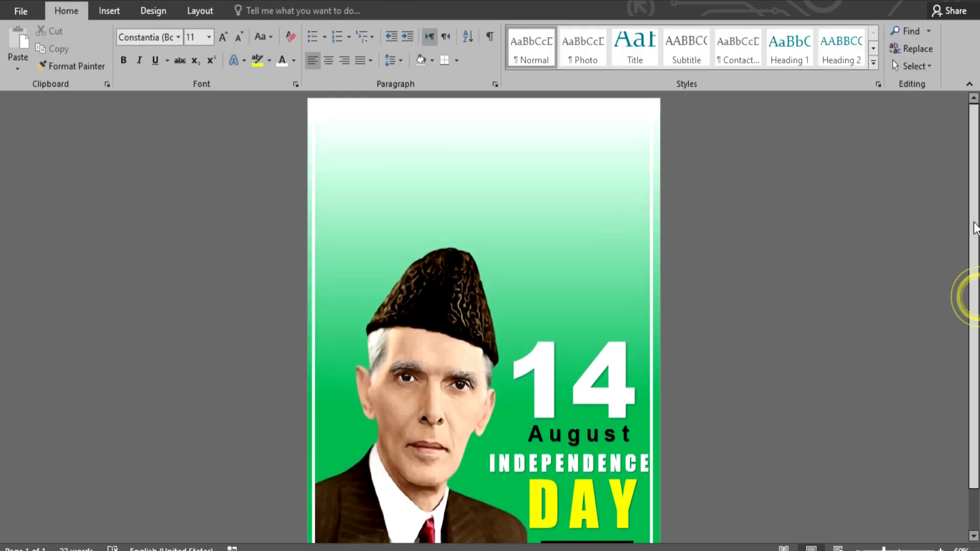
click(109, 10)
click(207, 59)
click(263, 102)
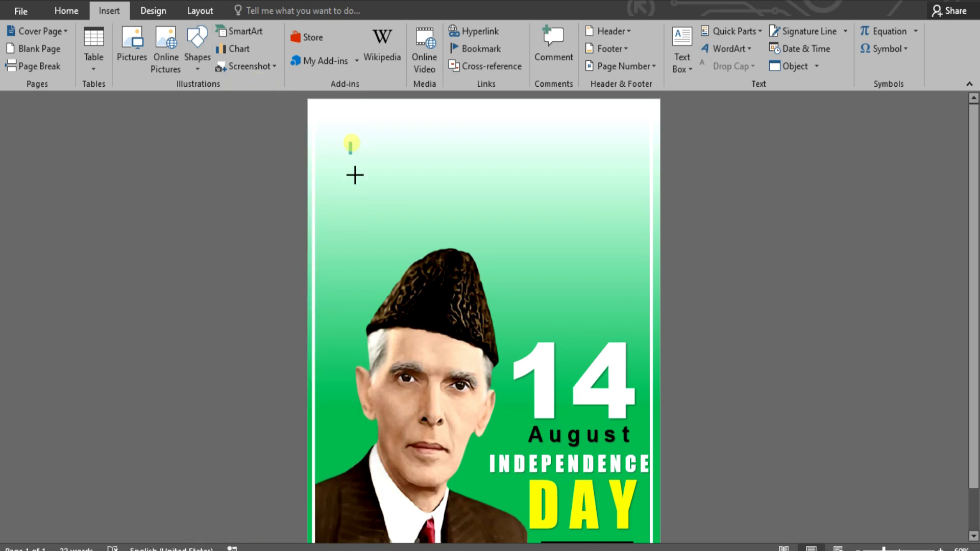
drag(353, 143, 376, 314)
drag(362, 211, 319, 149)
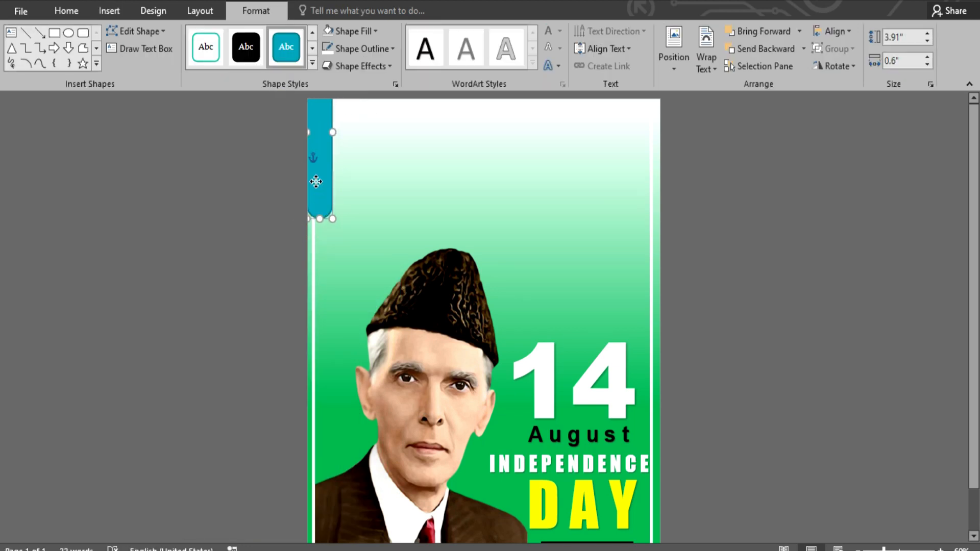
- Copy the rounded bar side by side across the full page width, staggering the lower ends of the copies
drag(317, 189, 686, 197)
shift+click(331, 211)
click(688, 199)
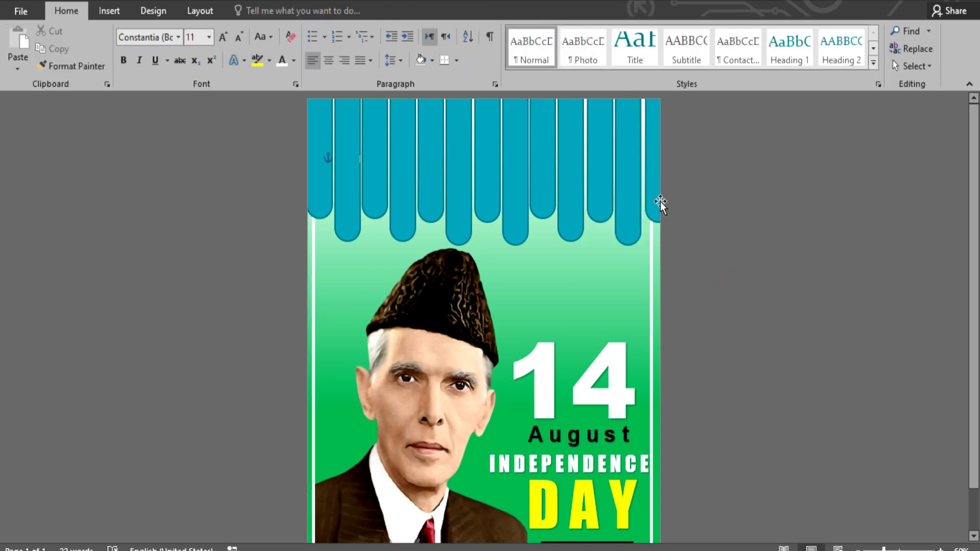
- Select all the rounded bars across the top of the page and group them into one object
click(660, 202)
shift+click(630, 207)
shift+click(550, 199)
shift+click(516, 196)
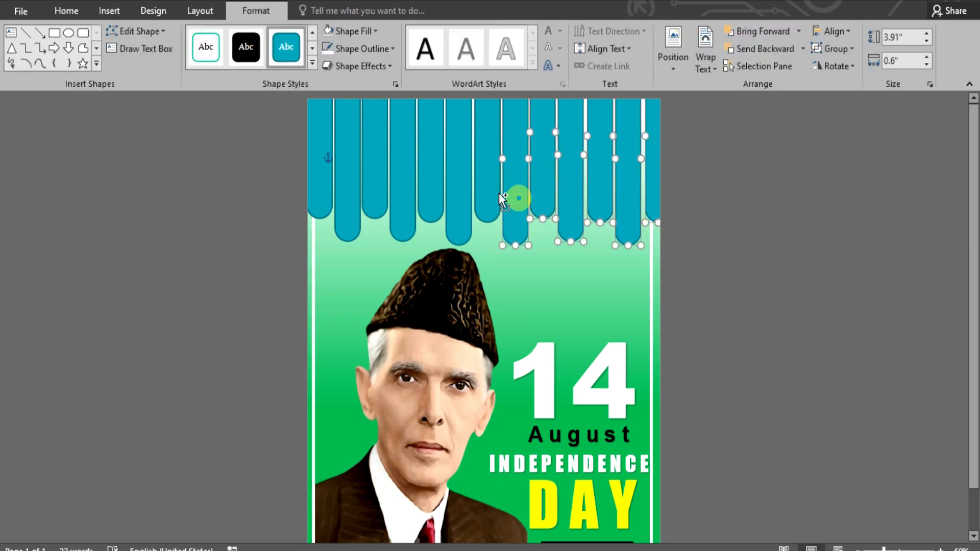
shift+click(488, 197)
shift+click(451, 201)
shift+click(427, 200)
shift+click(382, 197)
shift+click(348, 195)
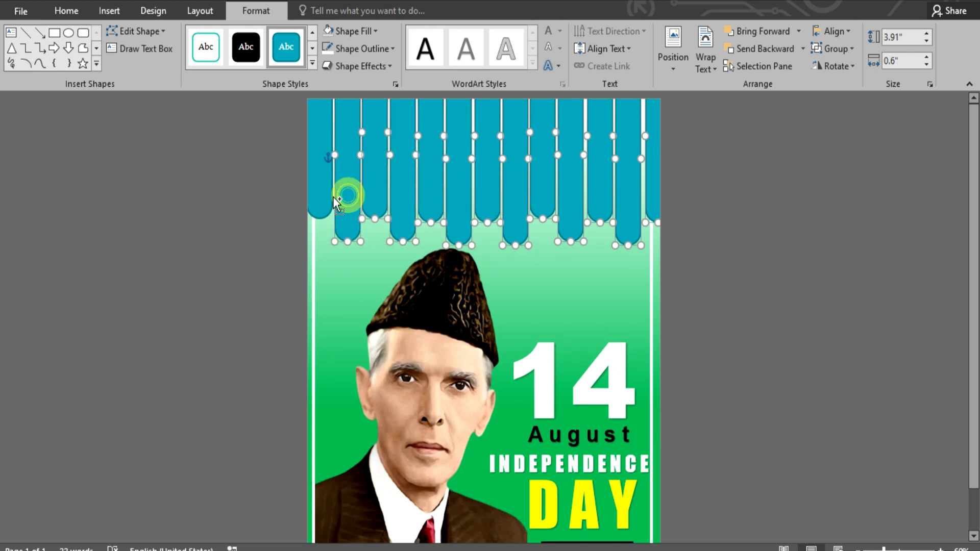
right_click(348, 195)
mouse_move(383, 285)
click(496, 284)
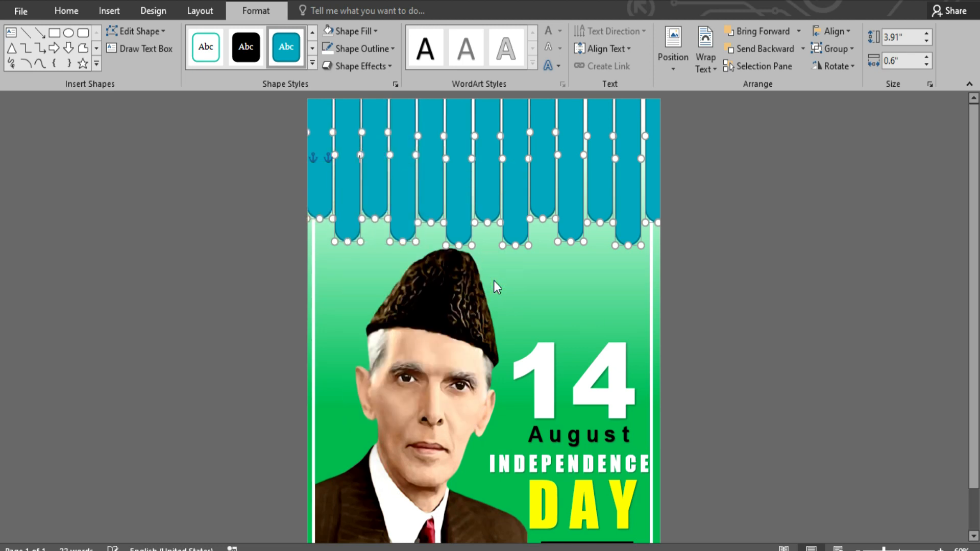
- Fill the grouped bars with a waving flag picture found by a Bing search for "PAKISTANI FLAG" with all results shown
click(364, 38)
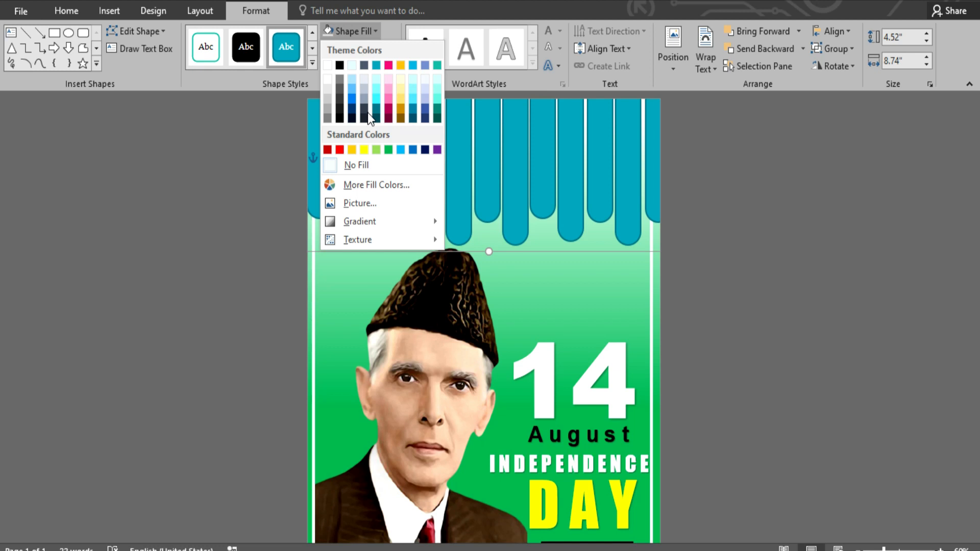
click(379, 199)
click(324, 219)
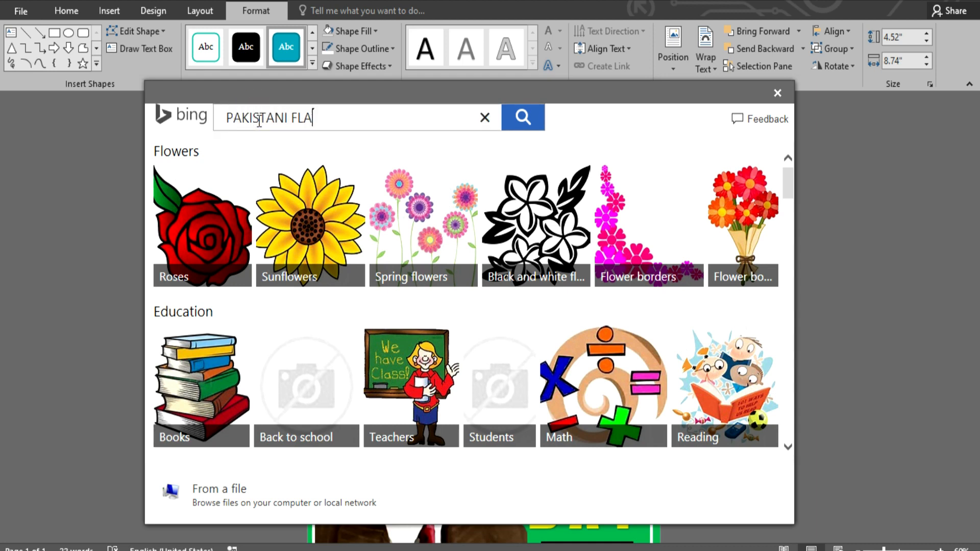
key(Return)
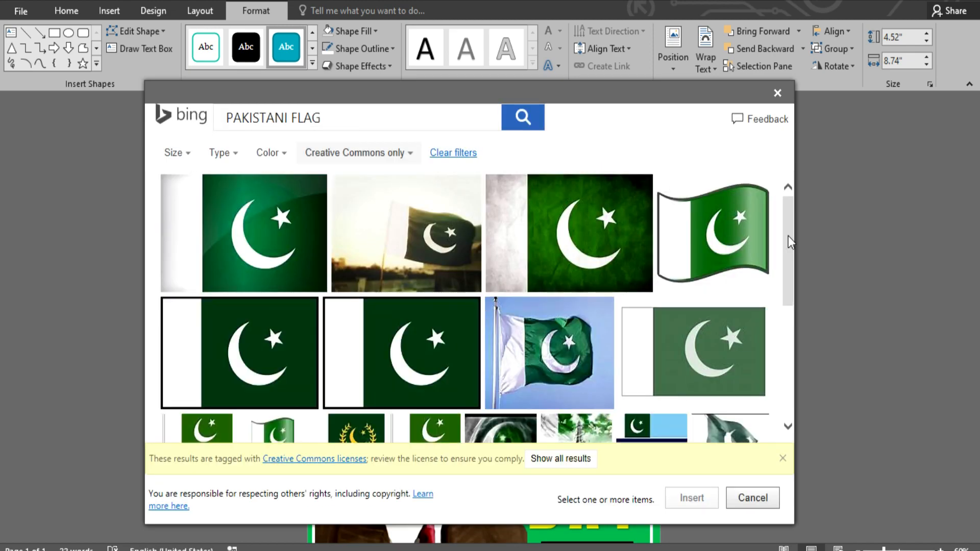
drag(789, 236, 773, 295)
scroll(773, 302, down, 15)
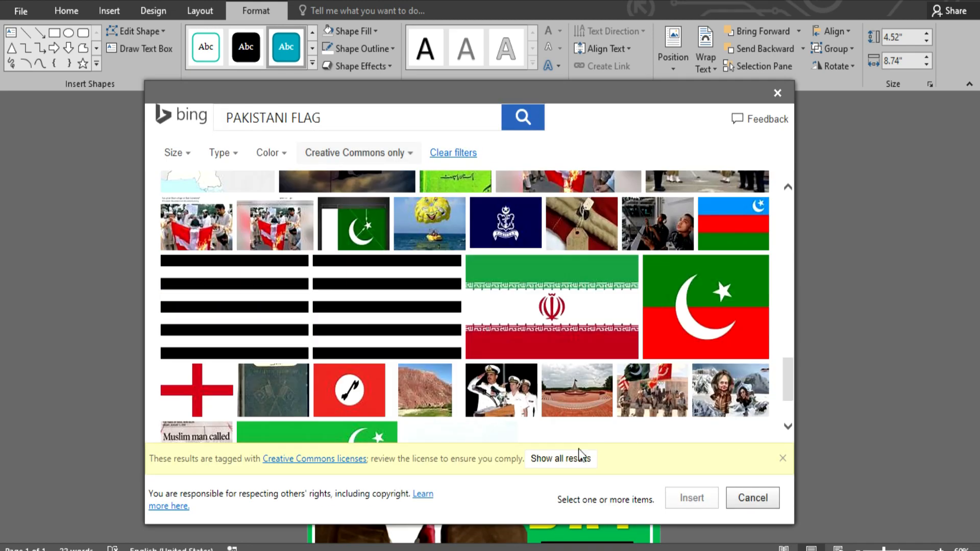
click(554, 461)
click(593, 349)
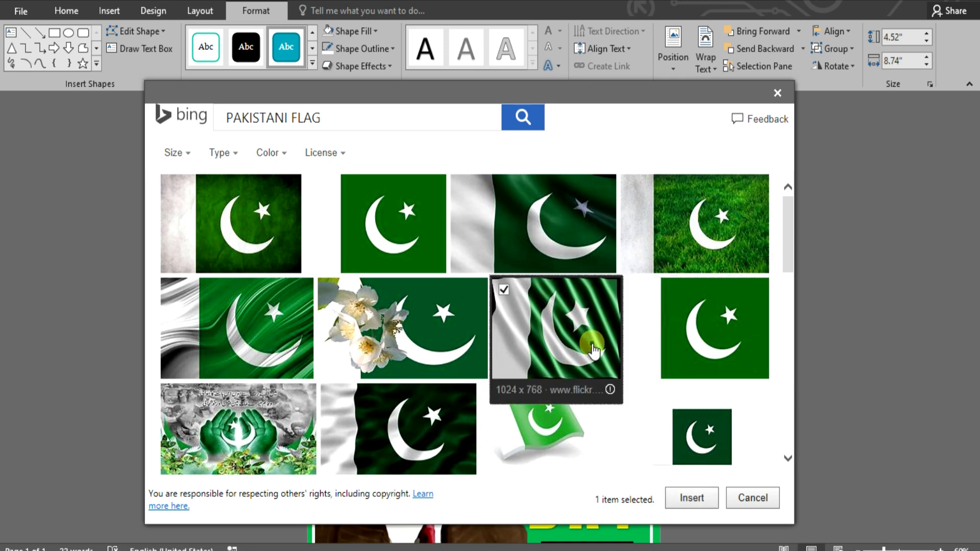
click(692, 498)
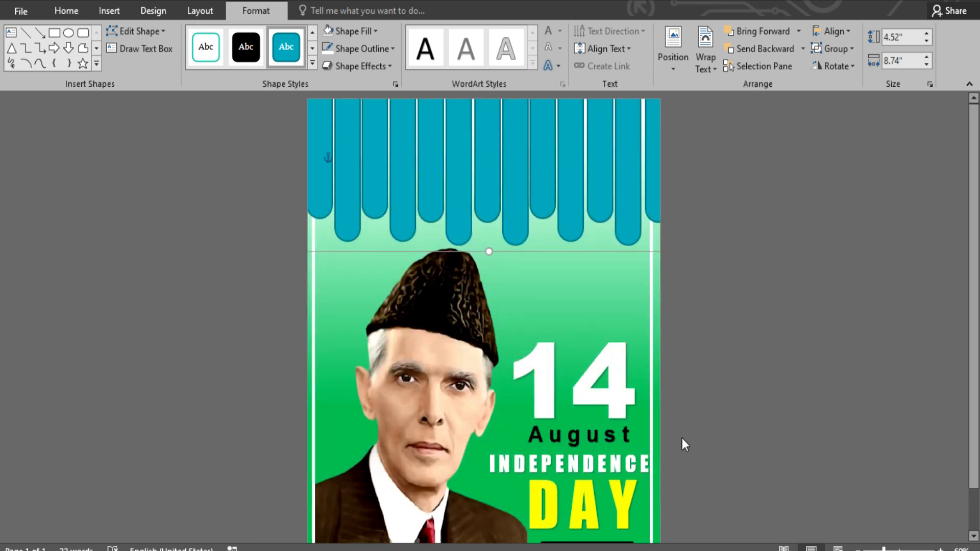
- Change the outline of the grouped bars to white
click(352, 52)
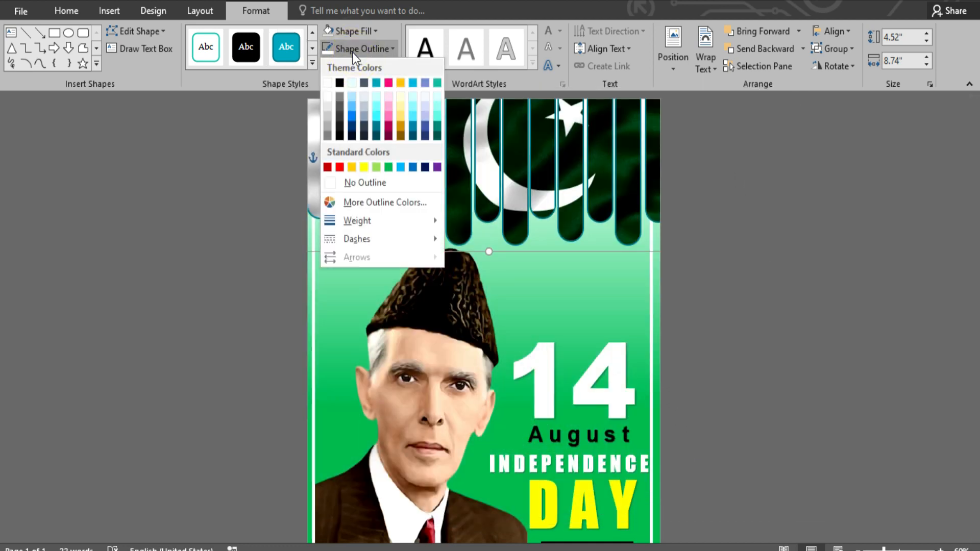
click(325, 83)
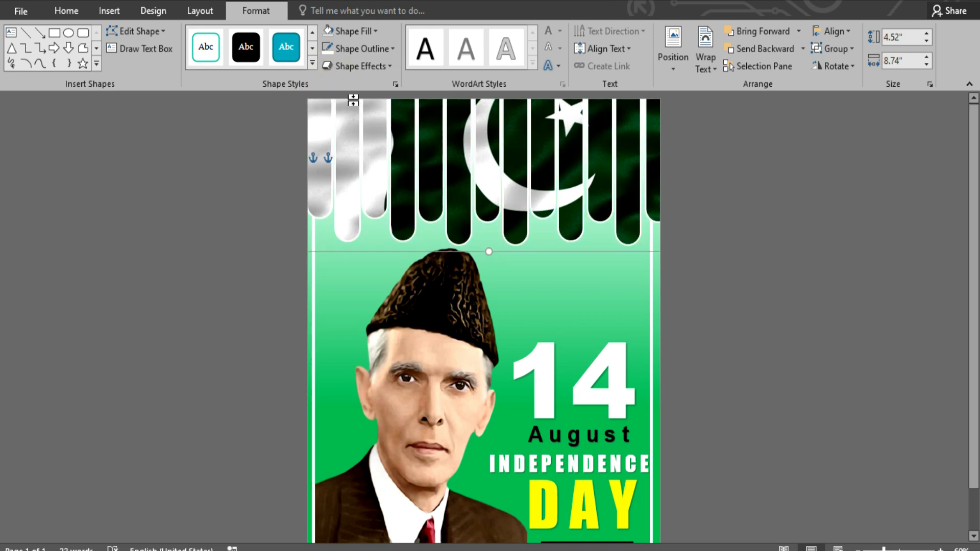
click(419, 188)
- Shorten the leftmost bar of the group to about 3.17" high
drag(321, 215, 317, 186)
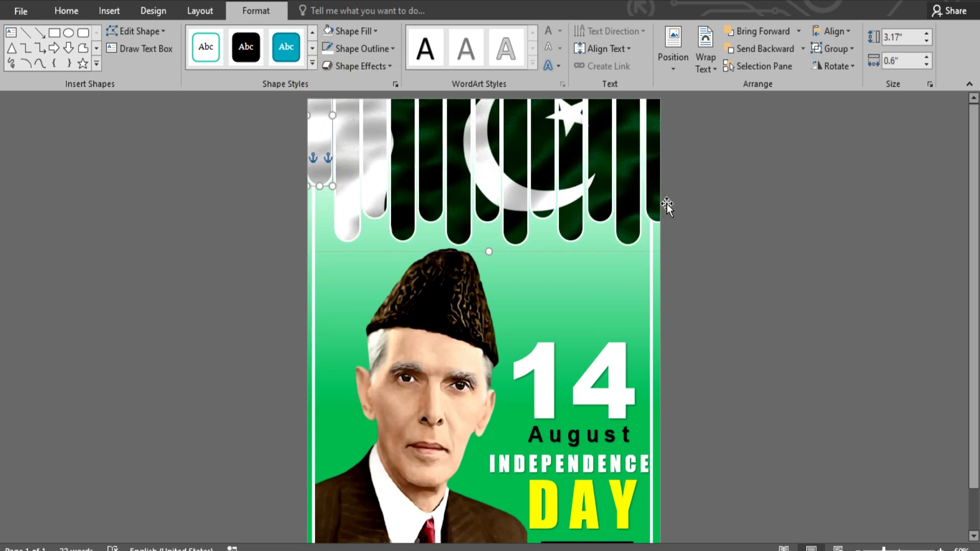
click(504, 157)
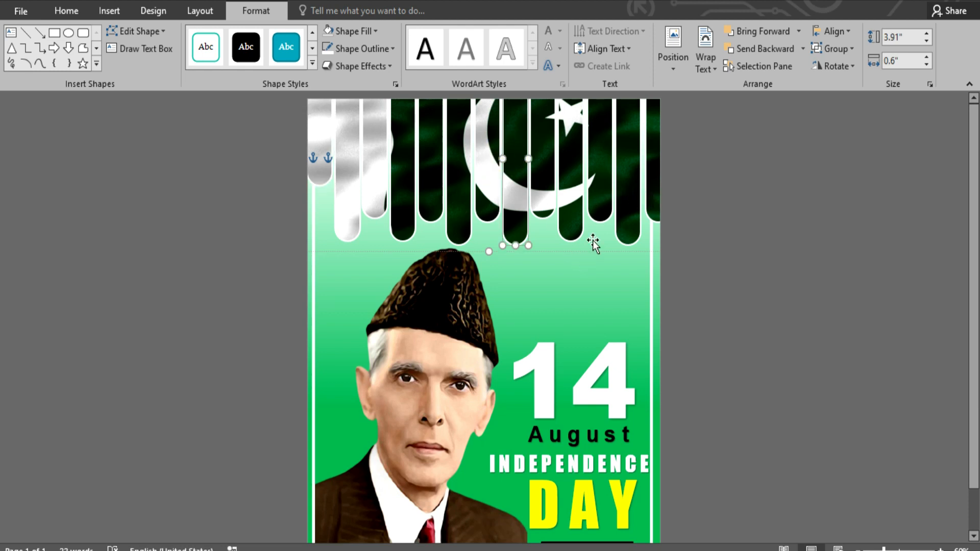
click(621, 209)
drag(505, 230, 490, 202)
click(705, 203)
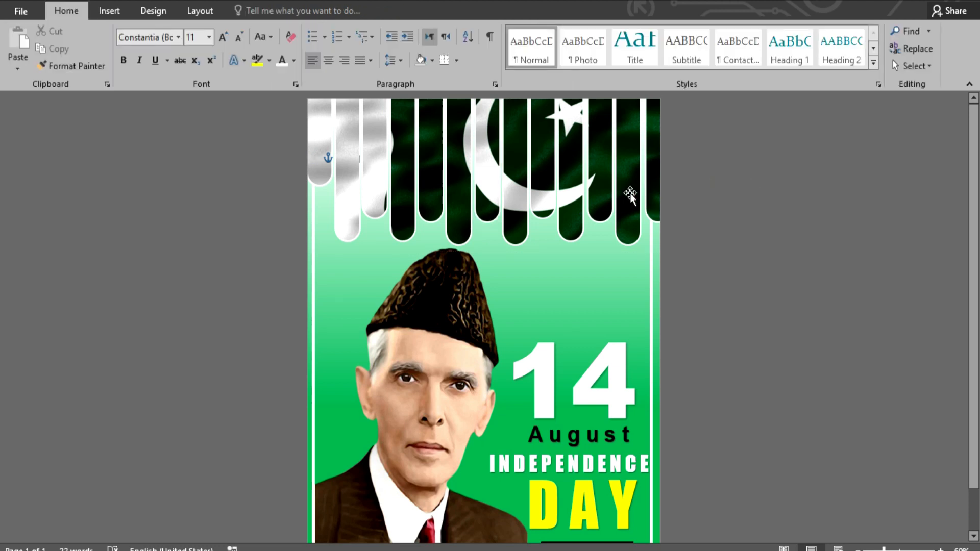
- Move the whole group of flag bars slightly down the page
click(628, 195)
drag(629, 195, 629, 212)
click(805, 287)
- Shorten the sixth, fourth and rightmost bars of the flag group from their lower ends to vary their lengths
click(455, 243)
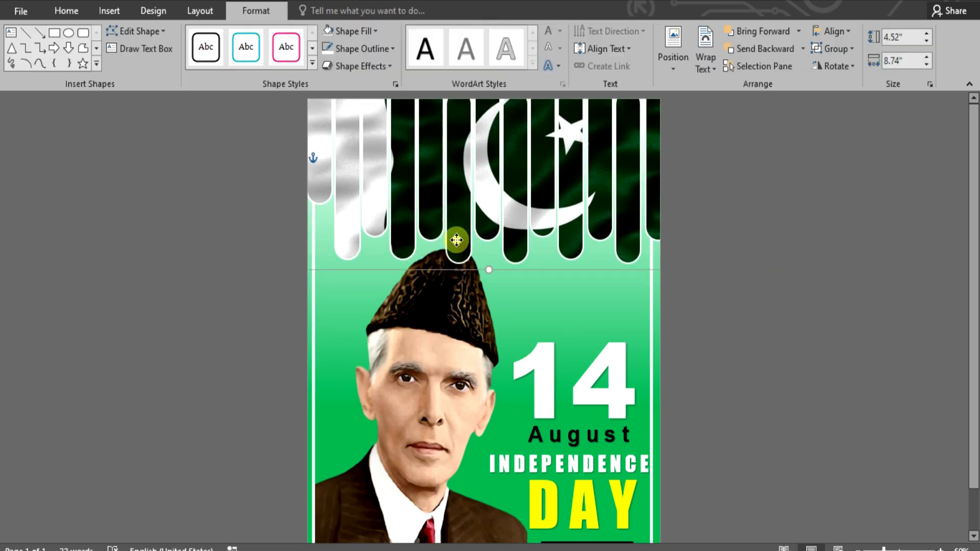
click(456, 239)
drag(461, 264, 464, 239)
click(753, 300)
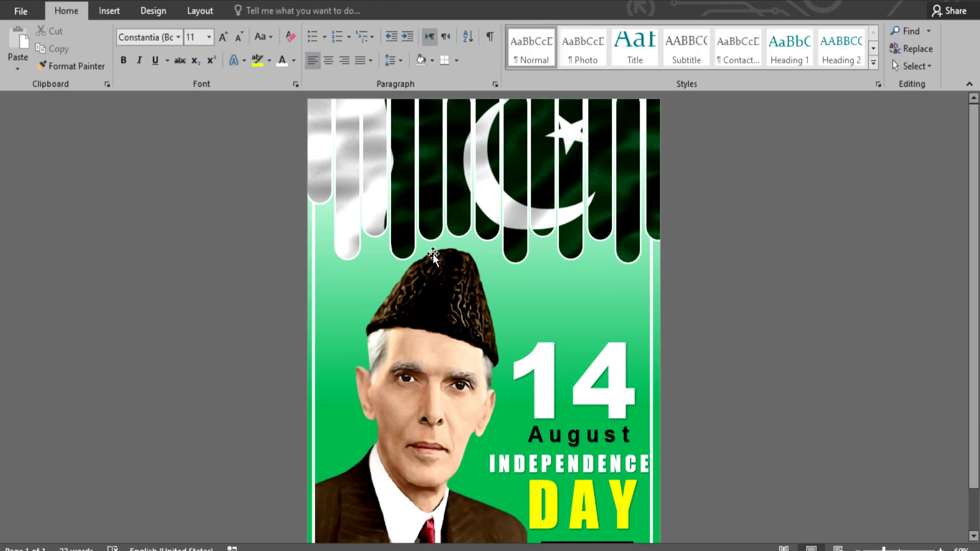
click(409, 239)
drag(403, 260, 413, 228)
click(737, 267)
click(649, 209)
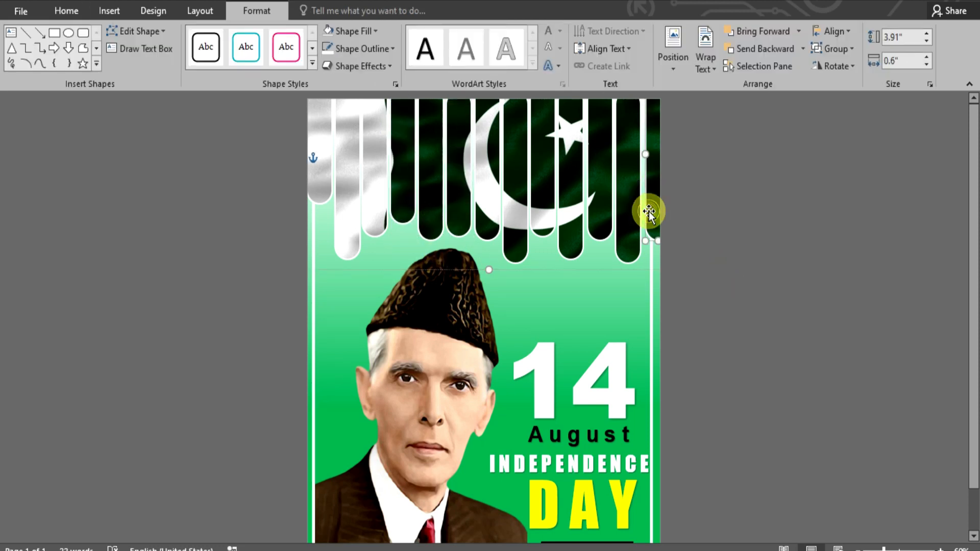
drag(659, 234, 658, 189)
click(718, 247)
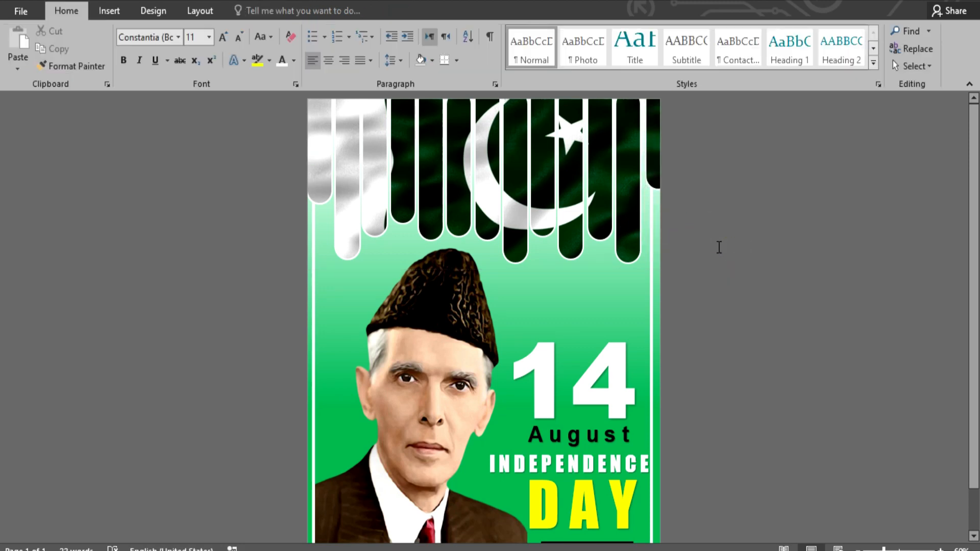
- Enlarge the page view to 80% and examine the flag bars above the portrait
mouse_move(975, 211)
mouse_down()
mouse_move(967, 281)
mouse_move(964, 217)
mouse_up()
drag(884, 550, 896, 550)
mouse_move(973, 155)
mouse_down()
mouse_move(975, 329)
mouse_move(979, 163)
mouse_up()
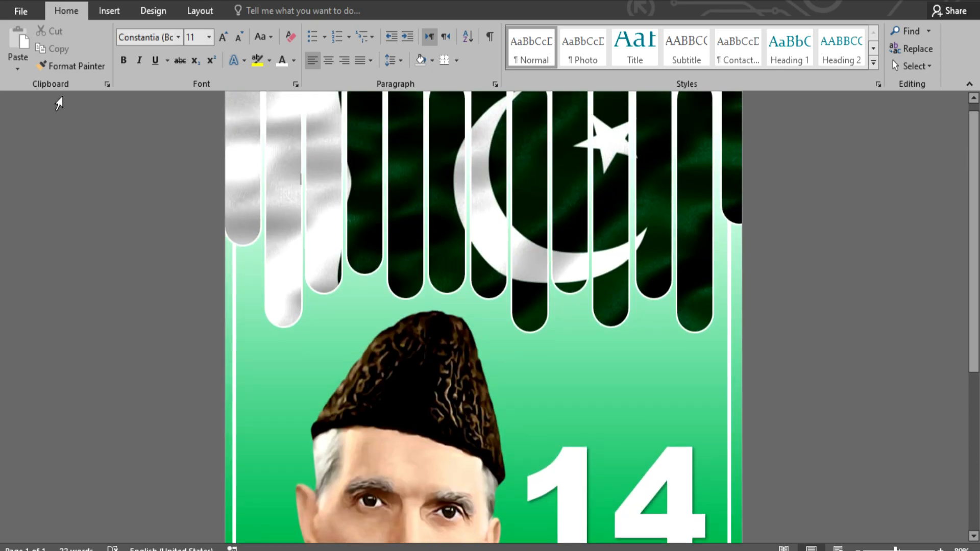